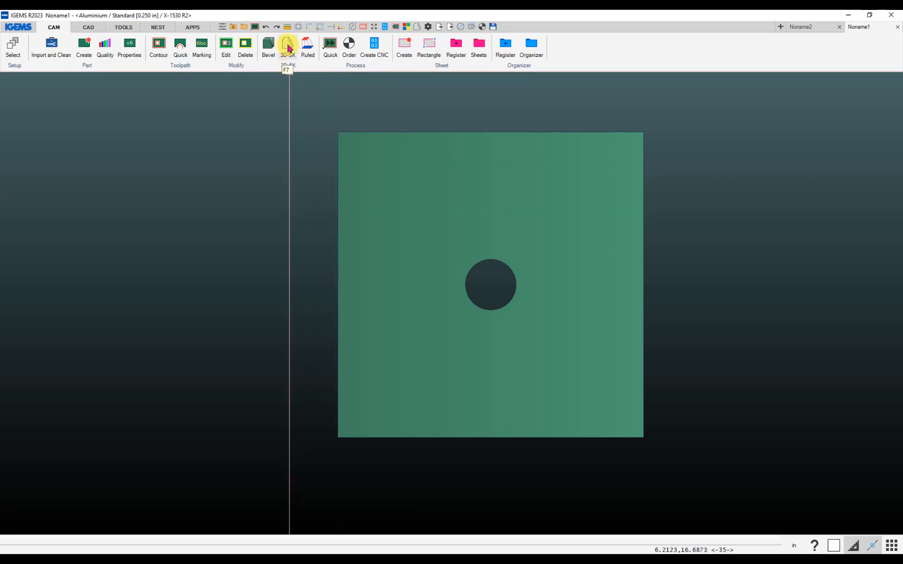
- Open the square plate with the center hole in the Bevel function and move the bevel settings clear of the part
left_click(457, 133)
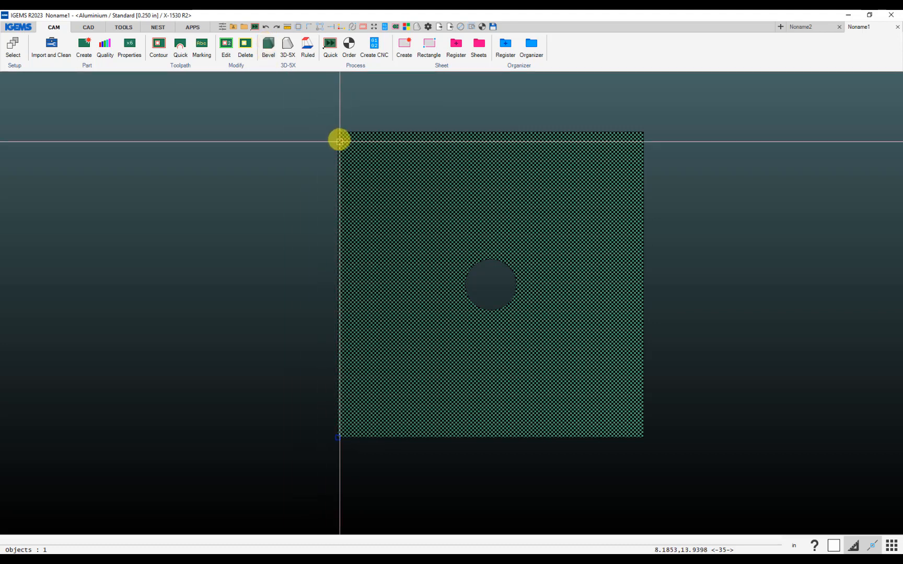
left_click(270, 47)
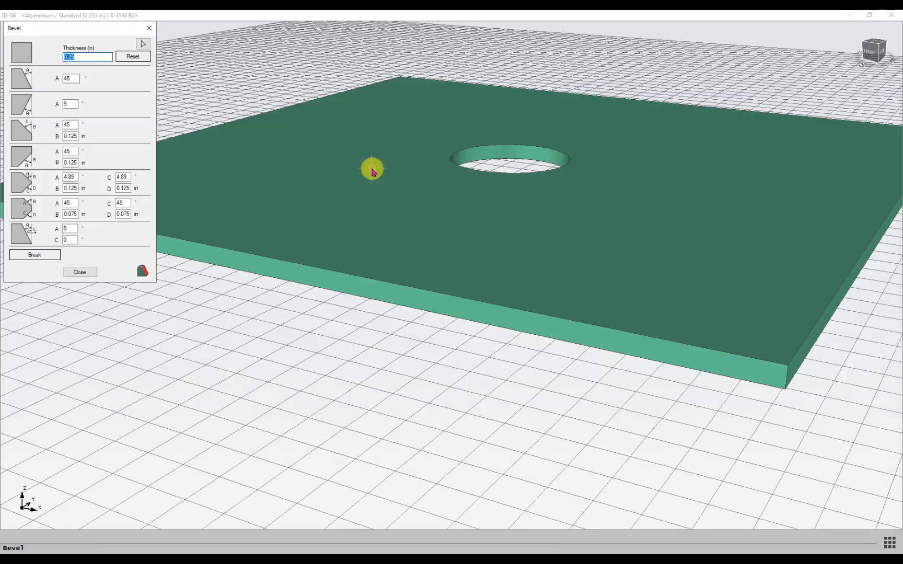
scroll(407, 204, "down", 3)
middle_click_drag(407, 204, 355, 264)
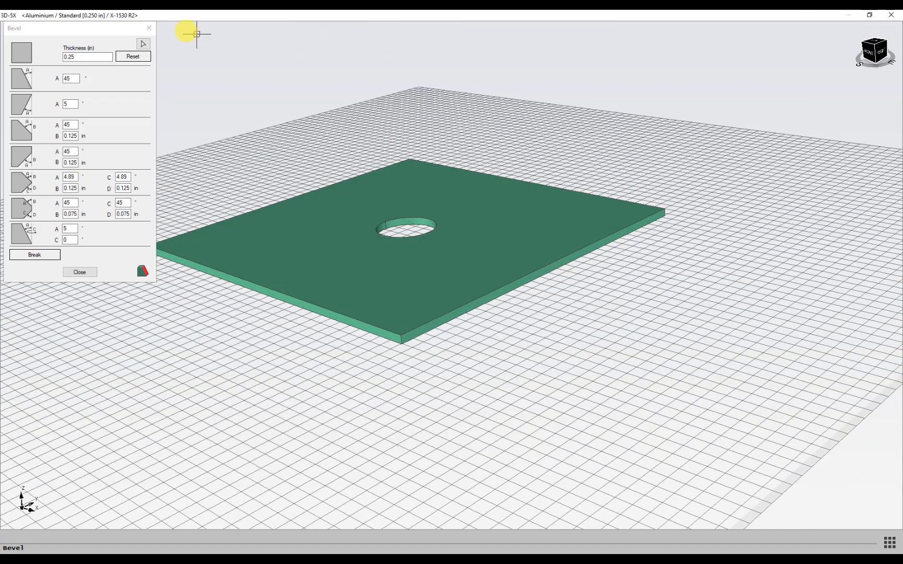
left_click_drag(95, 29, 219, 104)
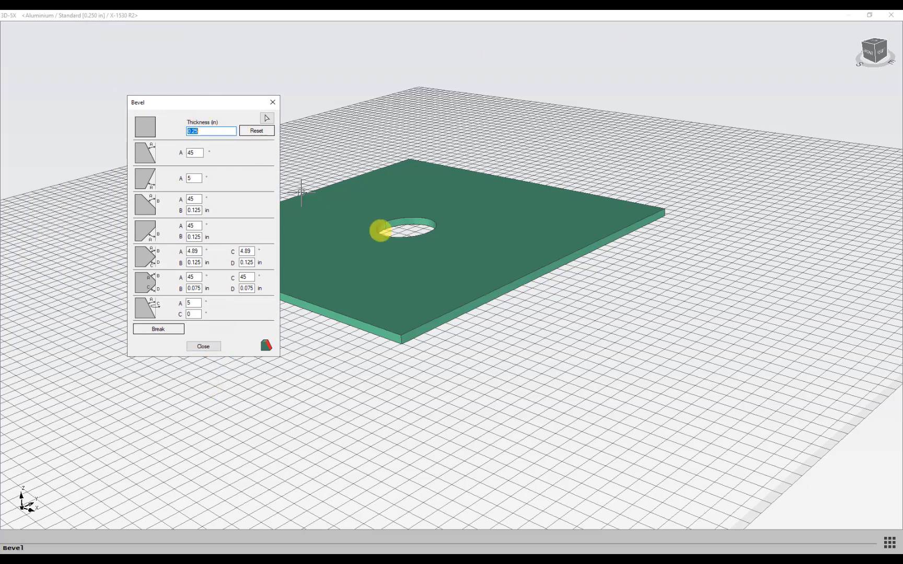
middle_click_drag(393, 234, 519, 265)
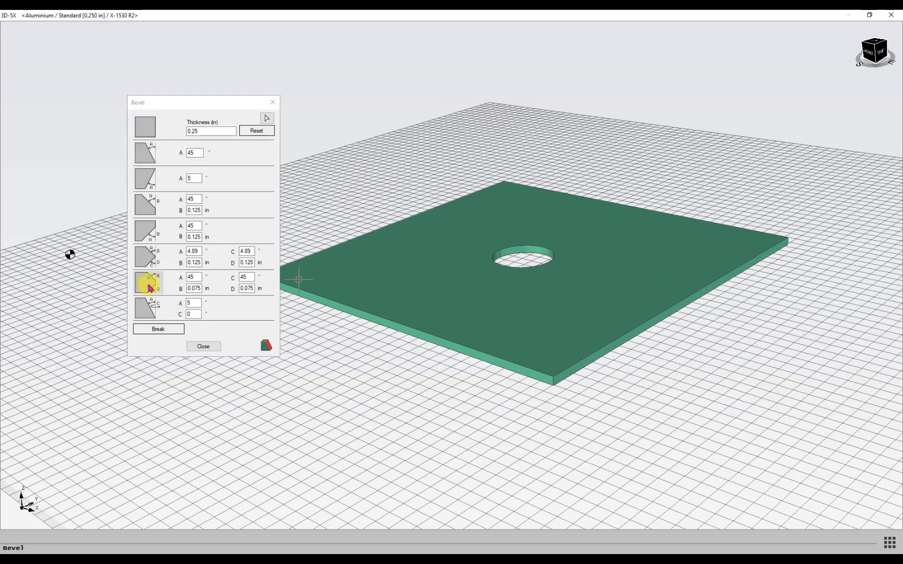
- Change the plate thickness to 0.5 in and set it back to 0.25 in
left_click(210, 131)
left_click_drag(210, 131, 161, 137)
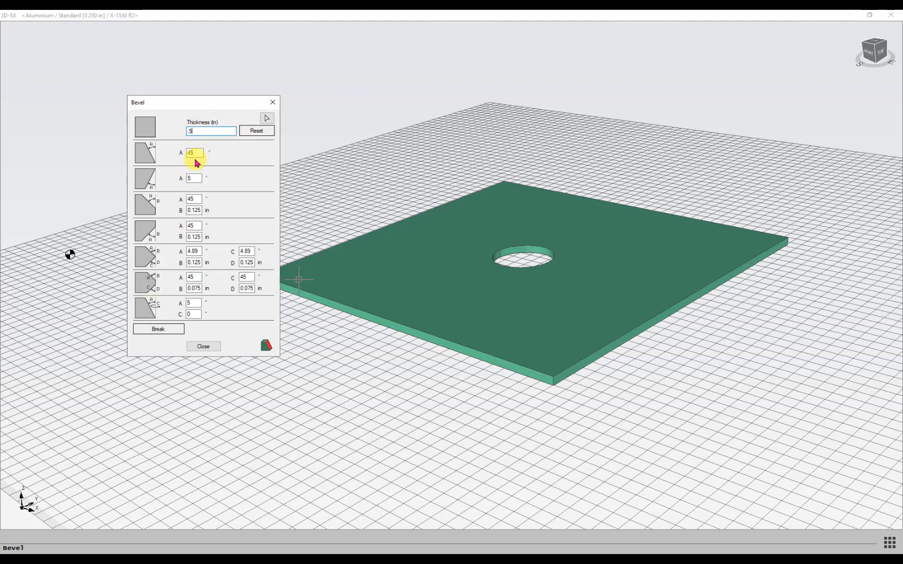
left_click(197, 153)
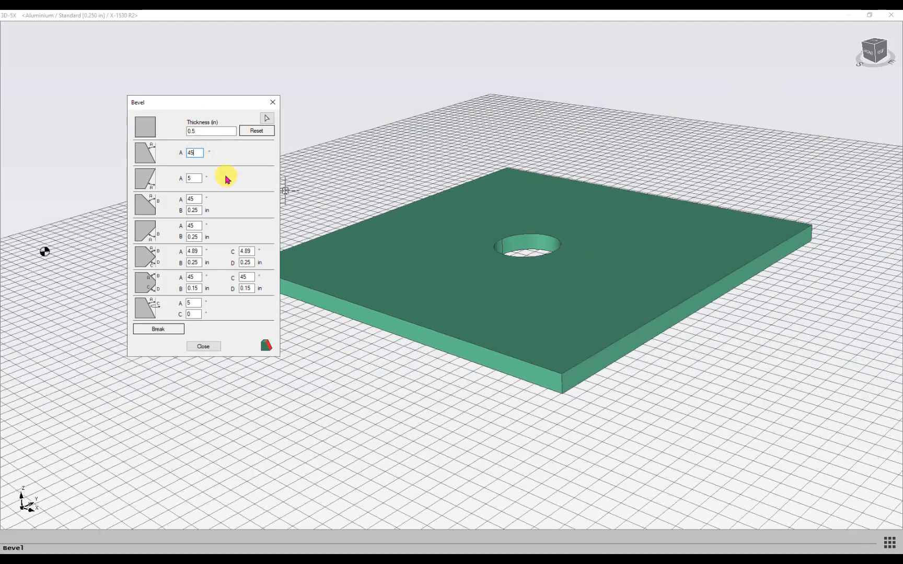
left_click_drag(207, 132, 158, 146)
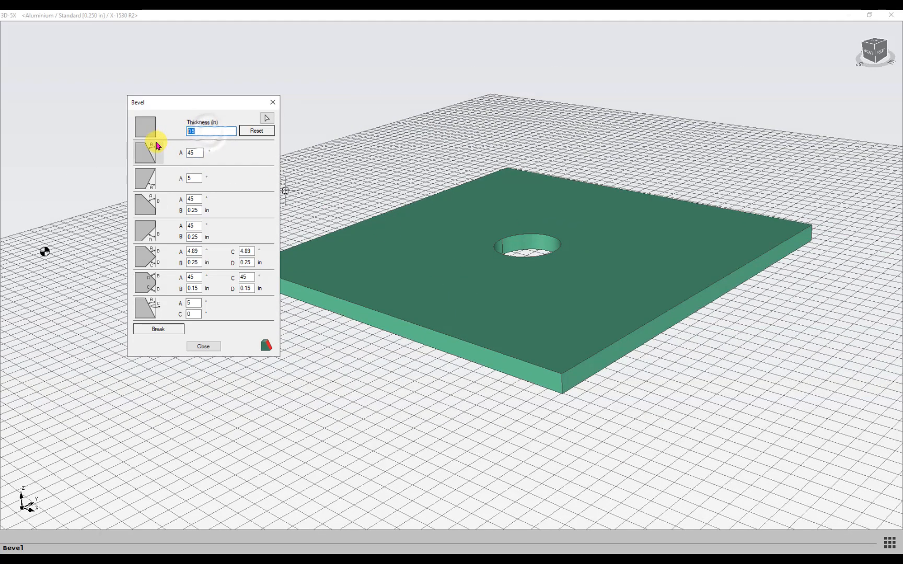
type(".25")
left_click(196, 153)
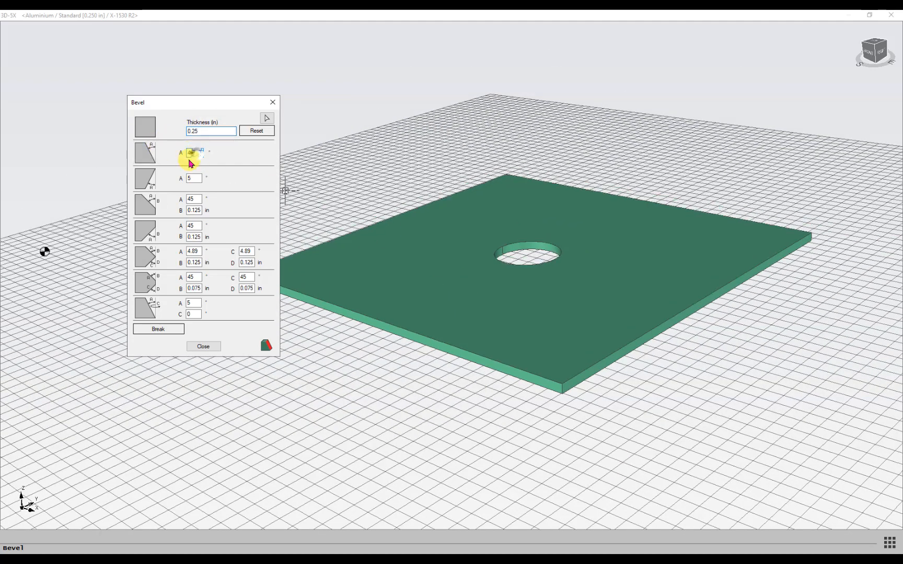
- Try a full-thickness 45° top bevel on one segment of the hole's wall and reset the part's bevels
left_click(146, 153)
left_click(539, 242)
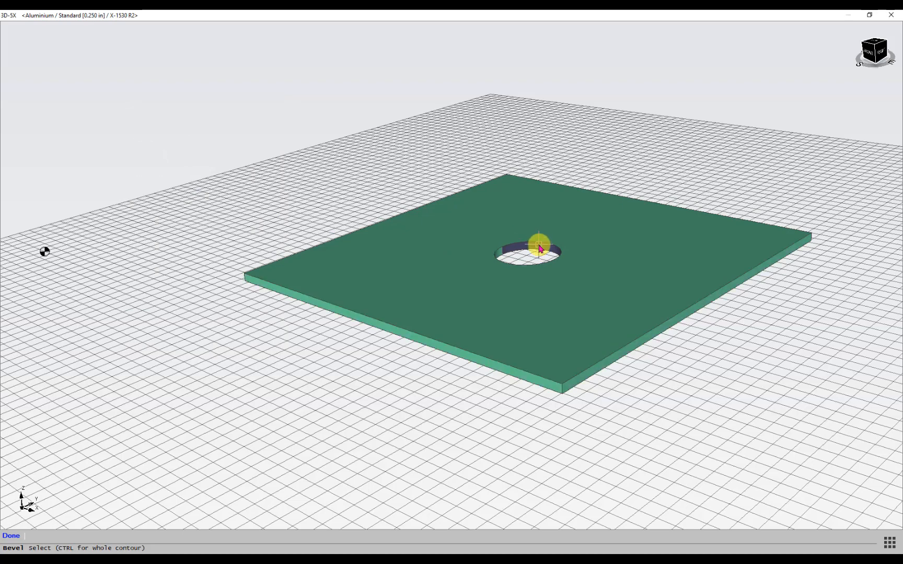
right_click(411, 269)
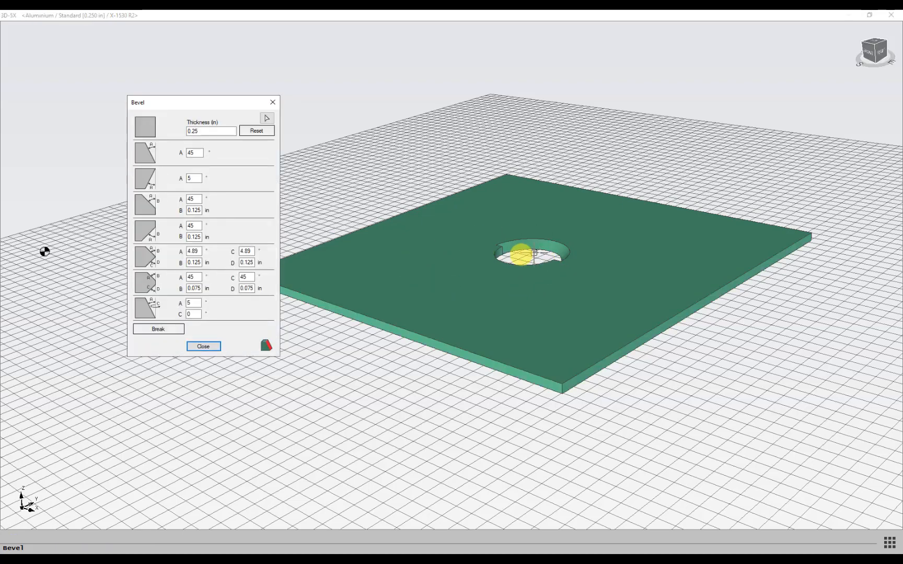
scroll(520, 256, "up", 3)
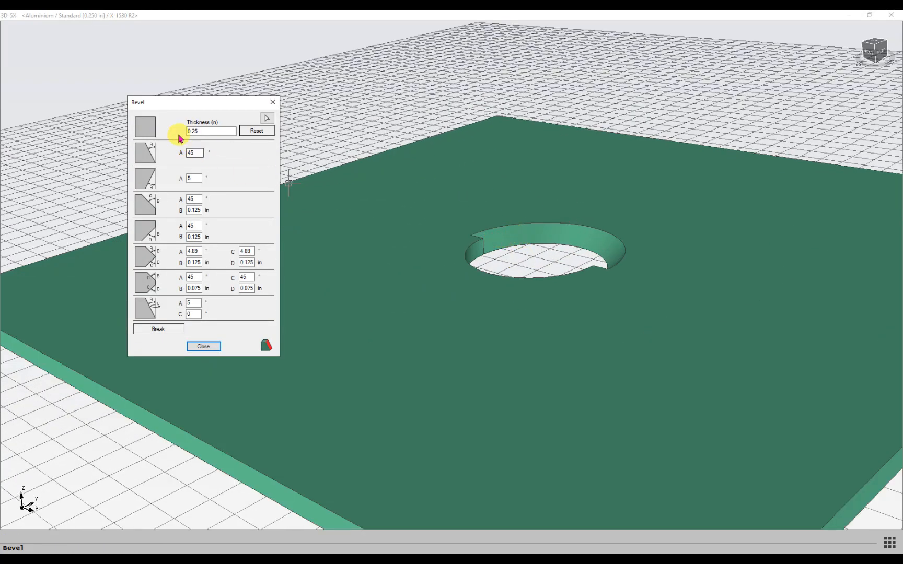
left_click(257, 132)
- Reapply the full-thickness 45° bevel to one segment of the hole's wall and restore that segment to a straight edge
scroll(584, 255, "up", 3)
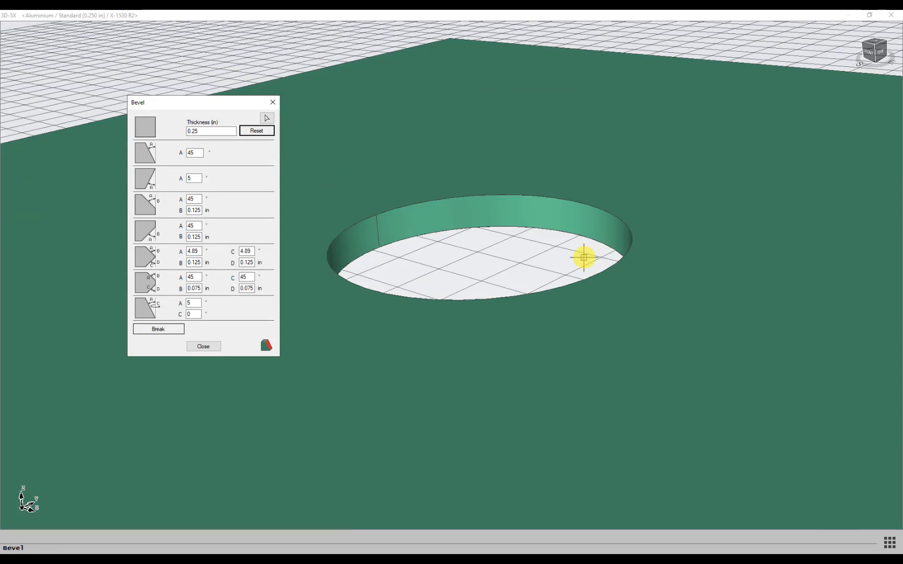
scroll(583, 257, "down", 3)
left_click(151, 153)
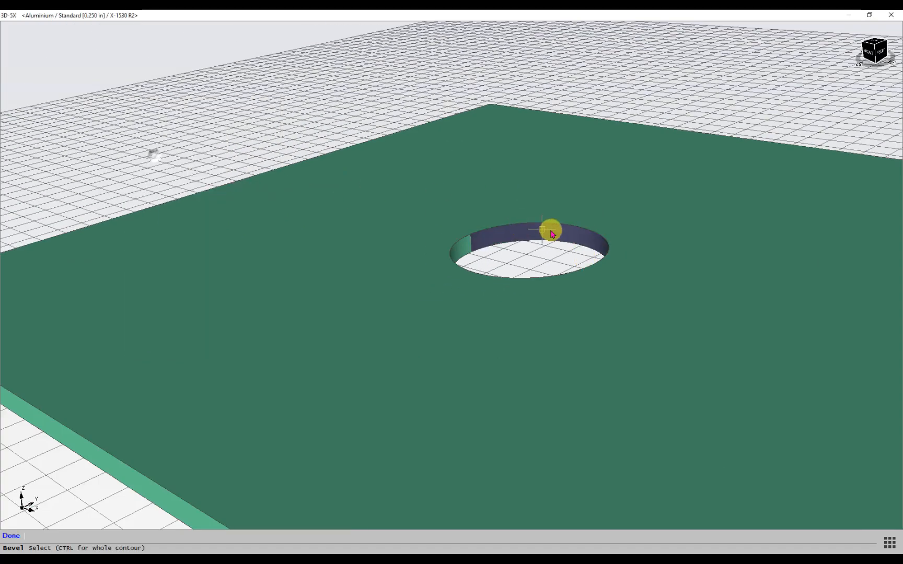
left_click(550, 227)
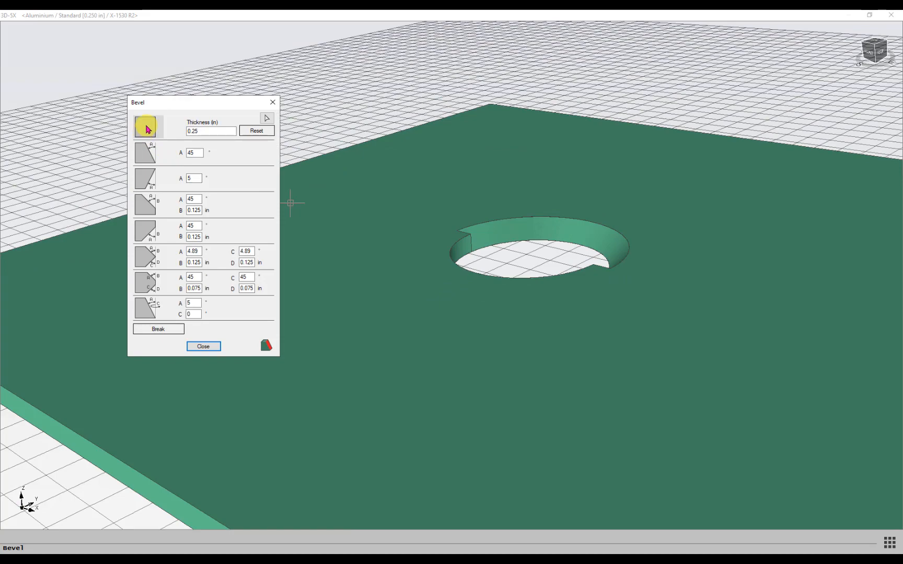
left_click(149, 128)
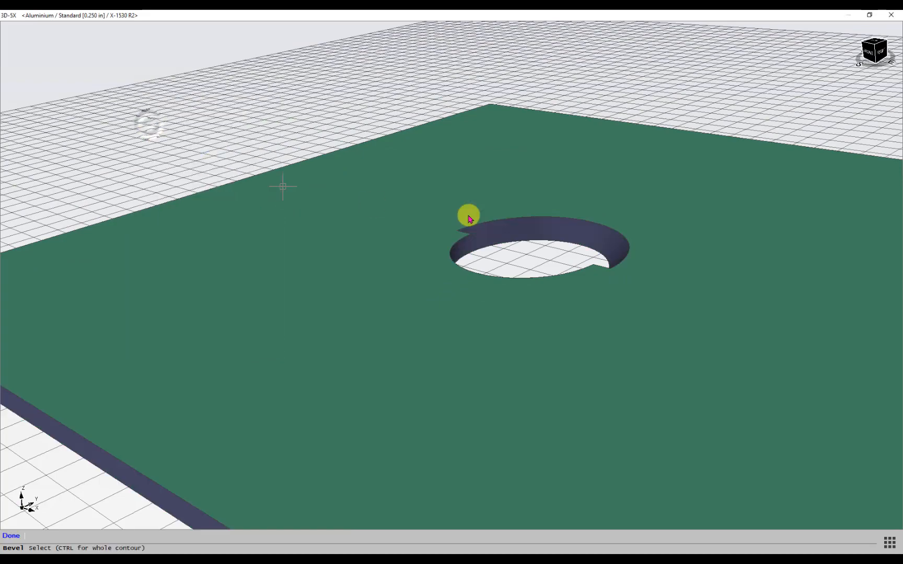
left_click(515, 222)
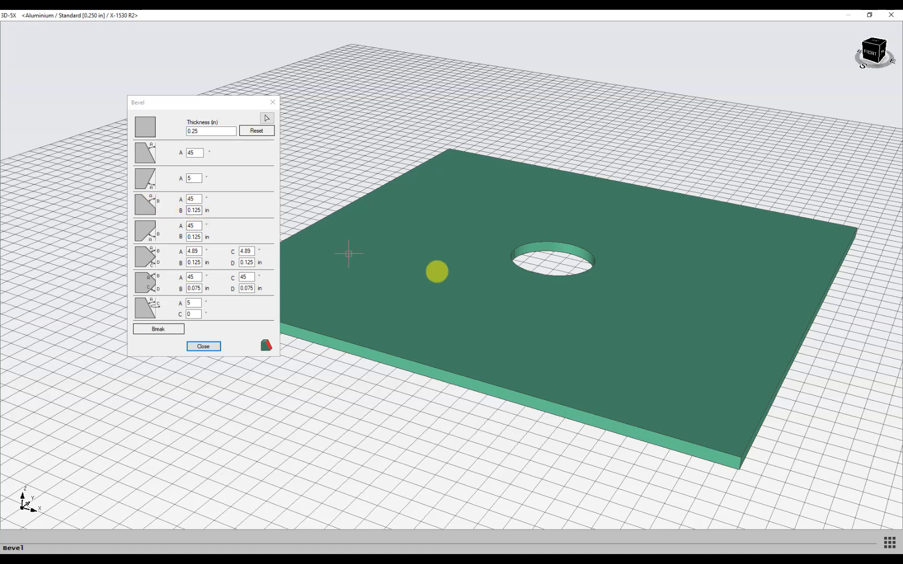
- Apply a 45° top chamfer with a 0.125 in depth to the whole contour of the center hole
left_click(147, 209)
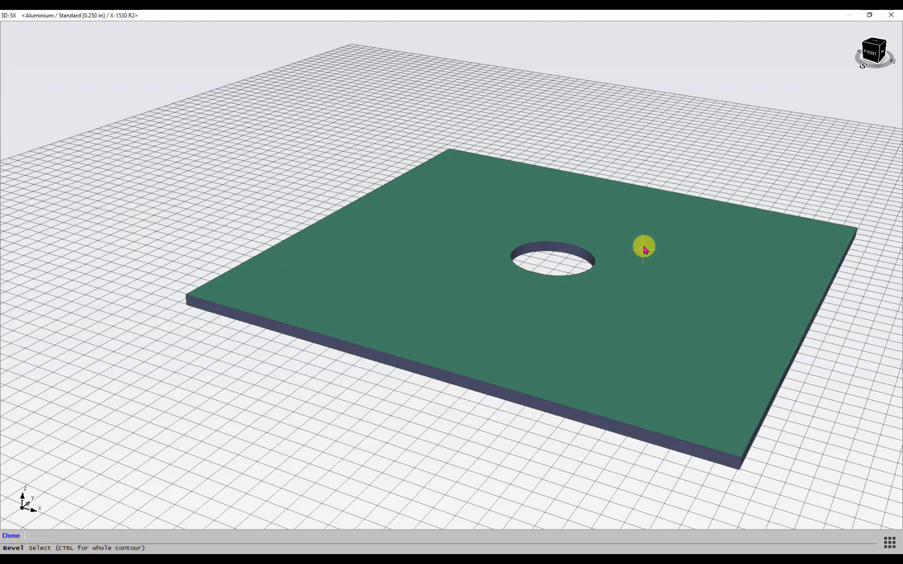
scroll(555, 247, "up", 5)
middle_click_drag(547, 246, 474, 288)
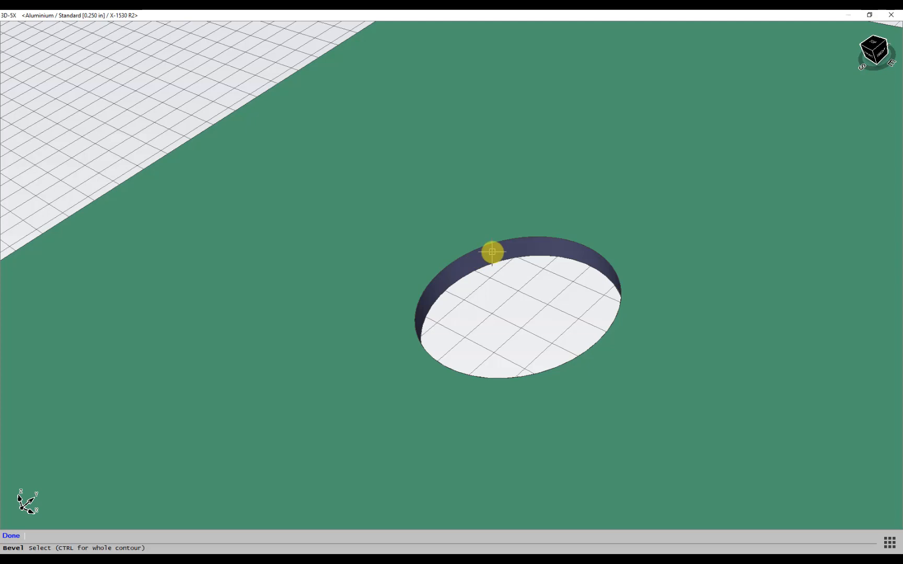
left_click(493, 252)
middle_click_drag(489, 252, 369, 409)
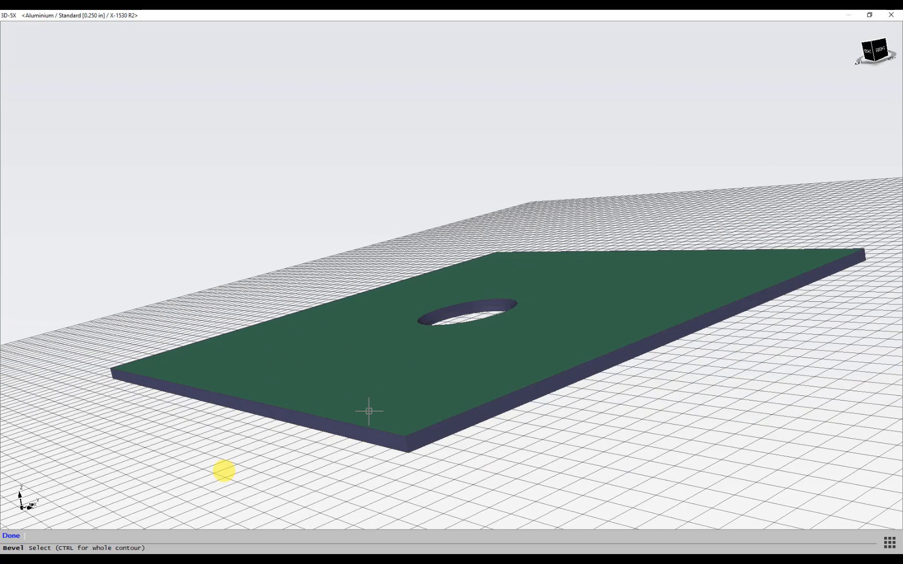
left_click(11, 536)
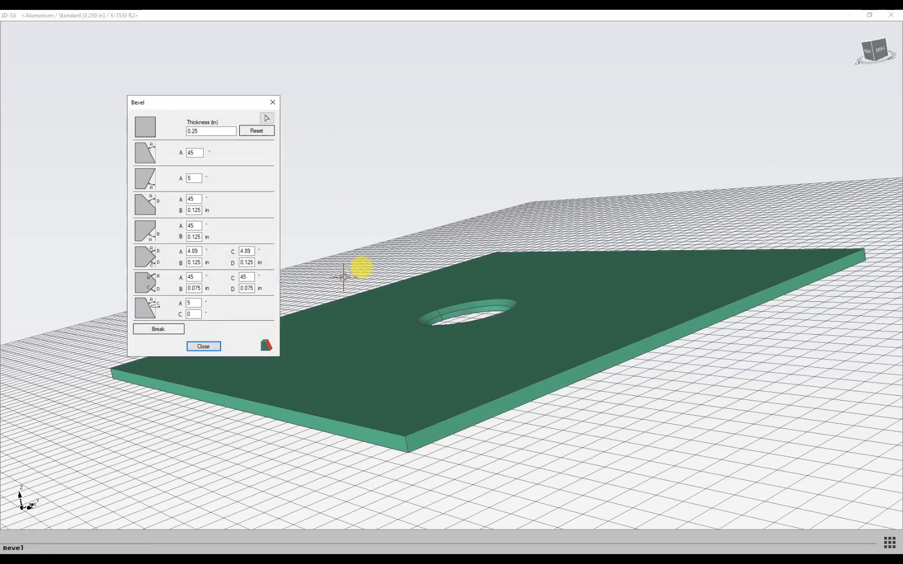
- Apply a 45° bottom chamfer with a 0.125 in depth to the plate's short near outer edge
left_click(147, 234)
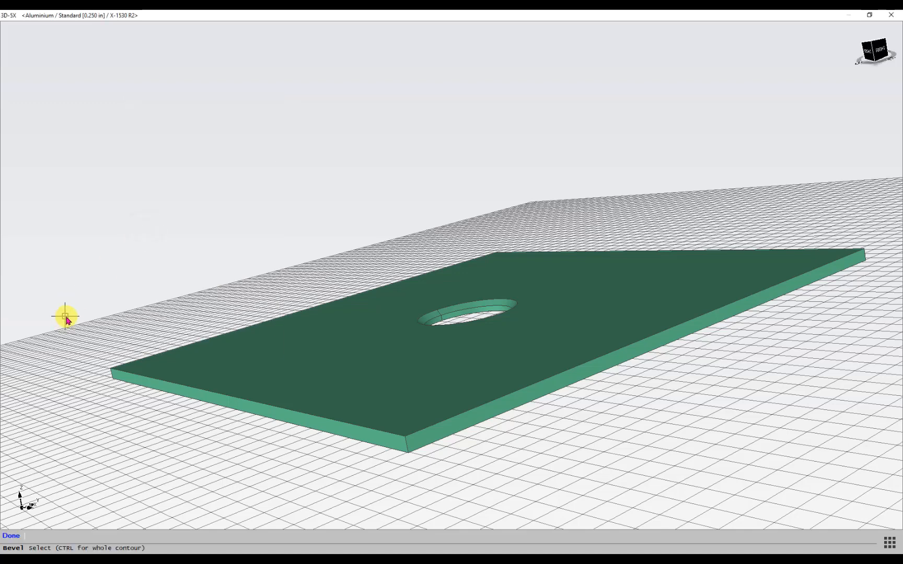
scroll(65, 315, "down", 2)
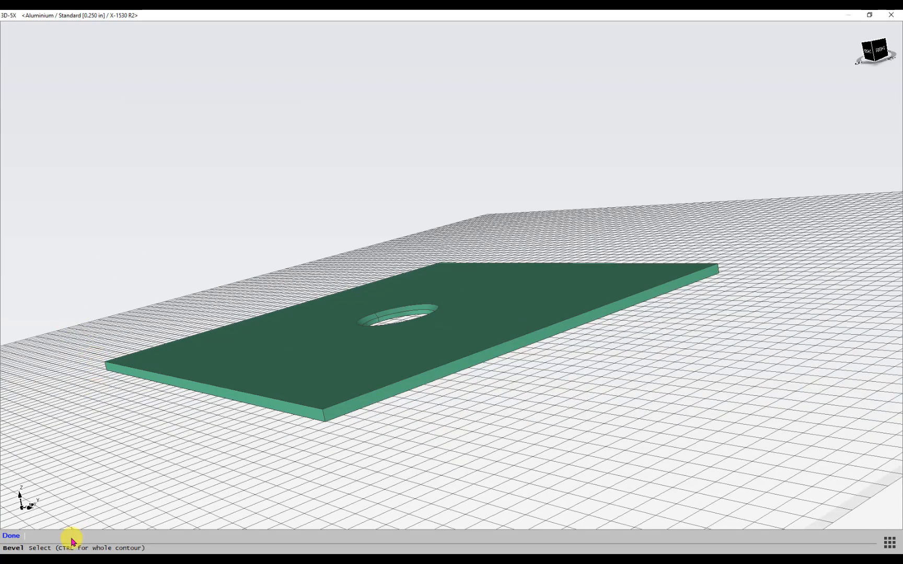
left_click(241, 400)
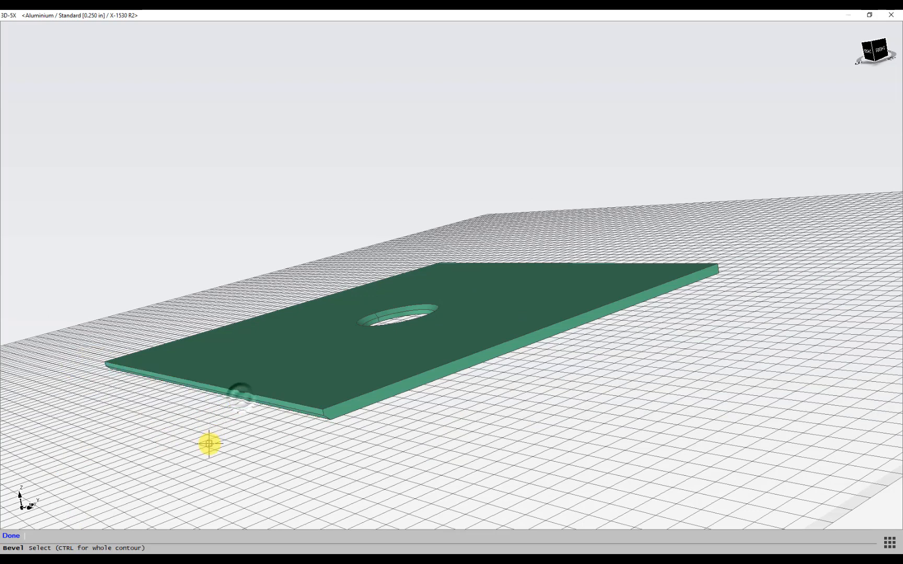
left_click(11, 536)
- Apply the 45° top chamfer with a 0.125 in depth to the plate's whole outer contour
left_click(145, 204)
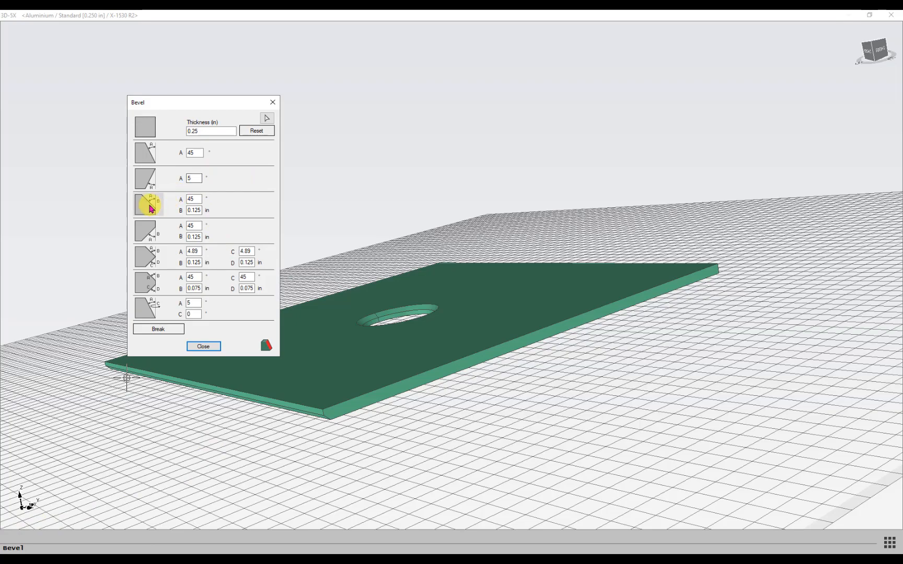
middle_click_drag(584, 216, 493, 263)
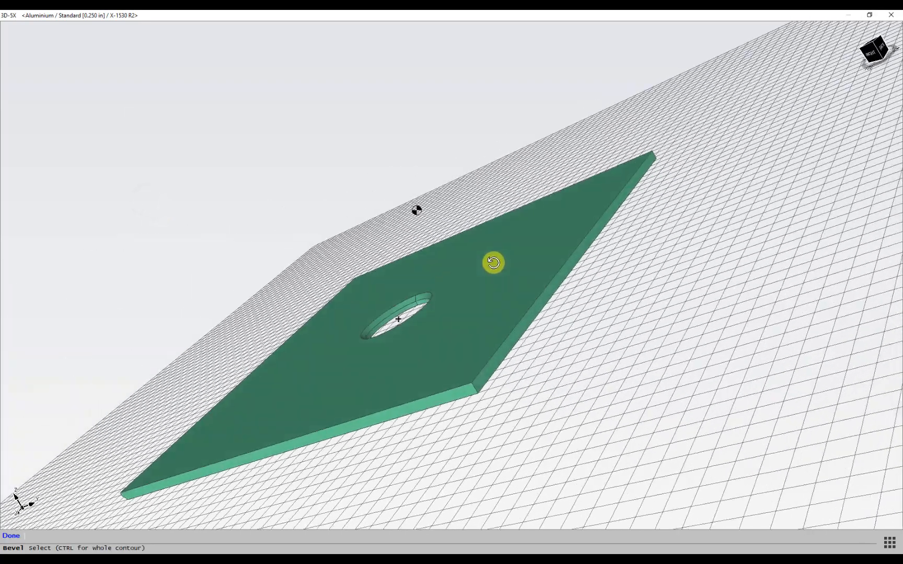
left_click(519, 329, "ctrl")
middle_click_drag(518, 329, 314, 387)
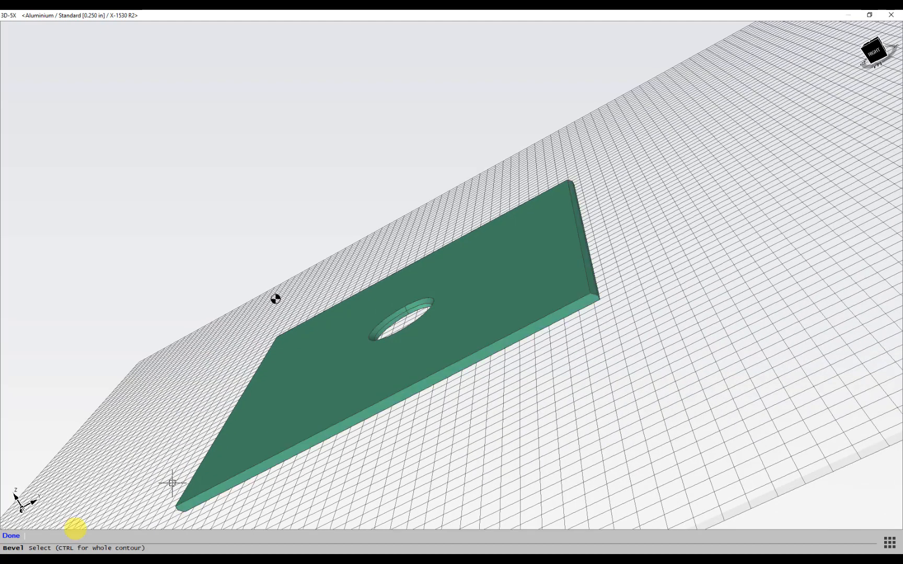
left_click(12, 537)
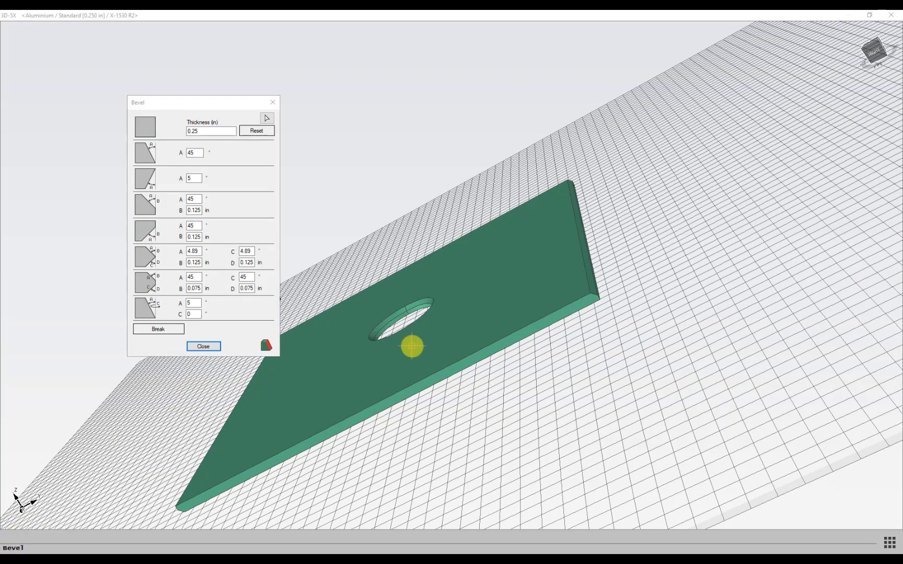
- Open the Bevel cut settings for the beveled plate and position them beside the part
middle_click_drag(363, 354, 405, 292)
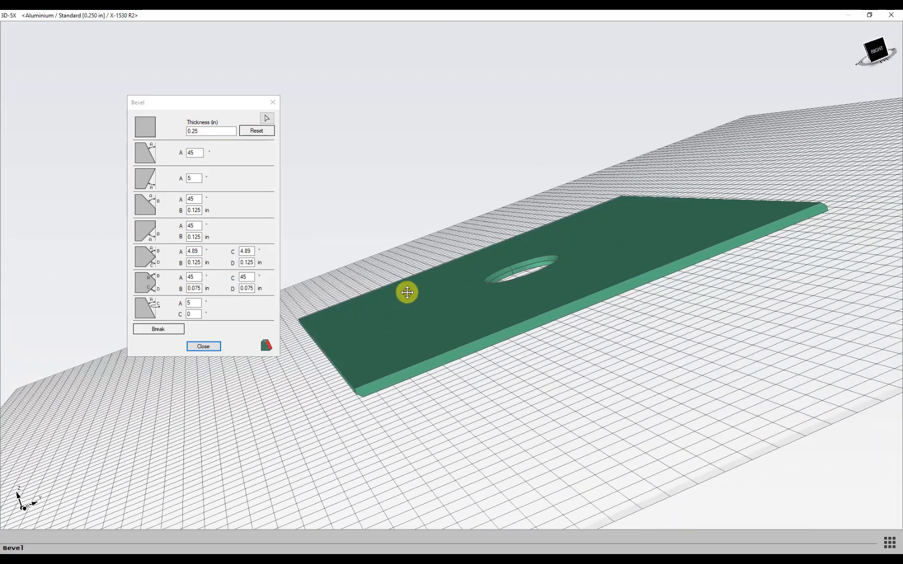
left_click(266, 346)
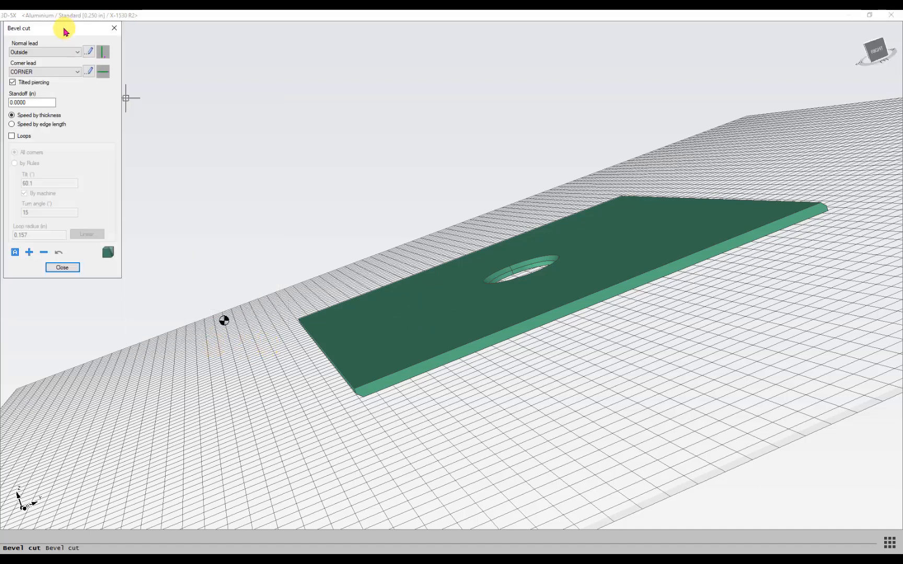
left_click_drag(63, 28, 302, 196)
- Review the available normal and corner leads and the definition of the Outside lead, keeping Outside and CORNER
left_click(305, 219)
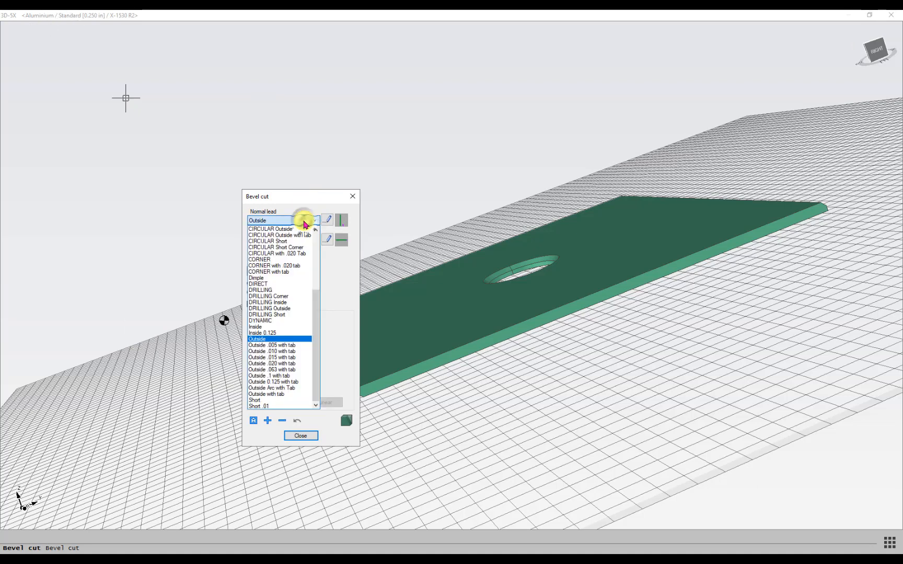
left_click(306, 222)
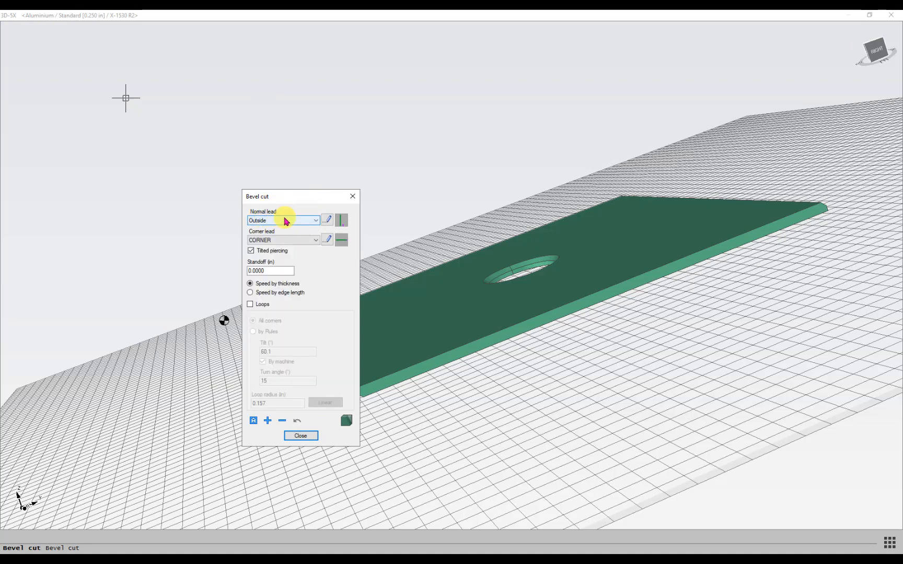
left_click(271, 239)
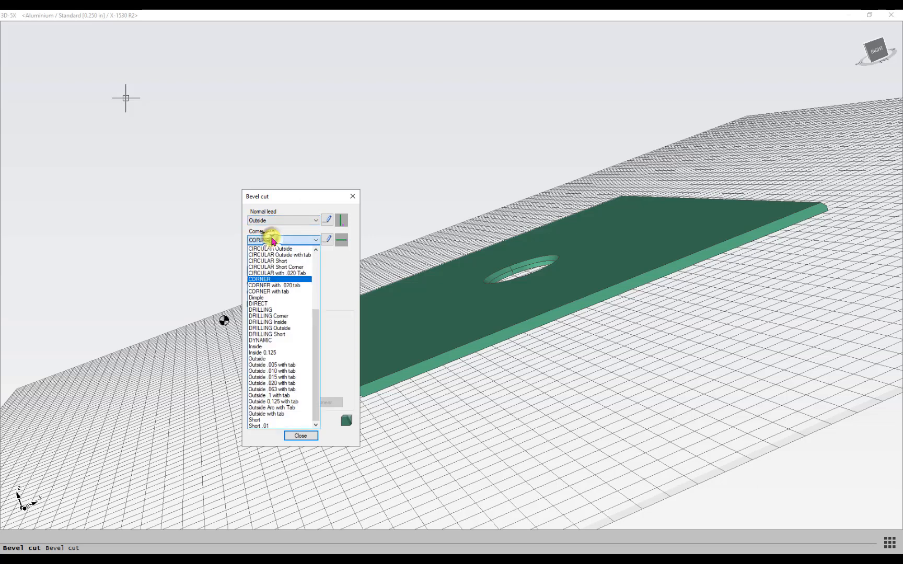
left_click(273, 241)
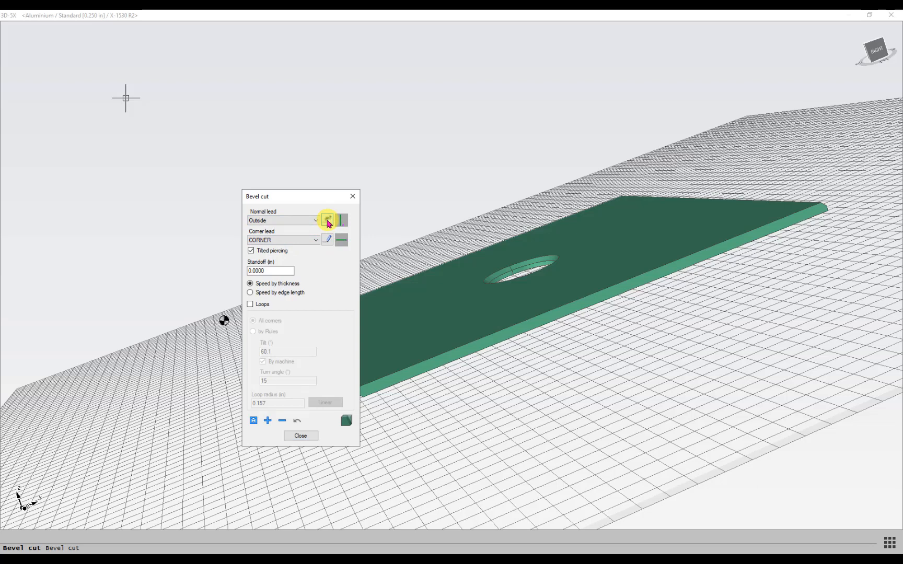
left_click(327, 220)
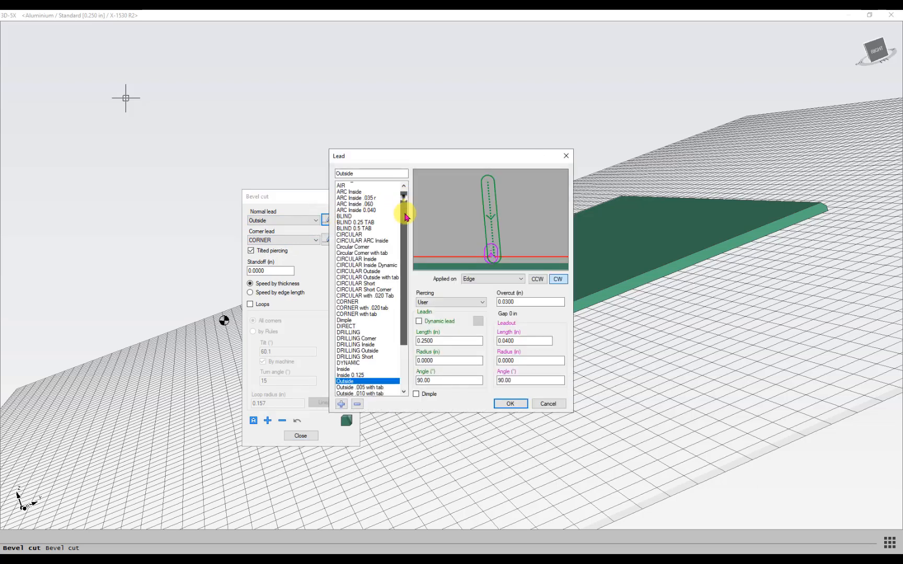
scroll(369, 188, "down", 2)
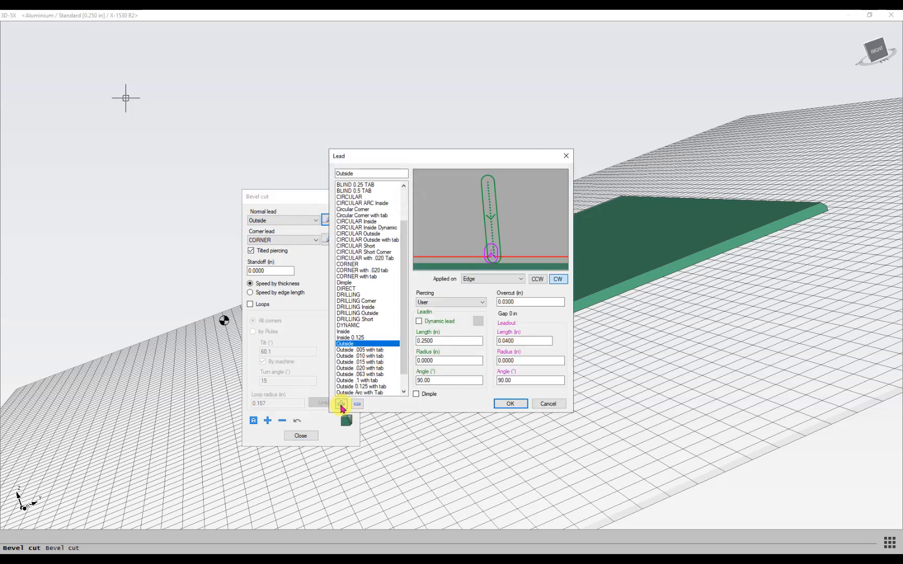
scroll(401, 255, "up", 2)
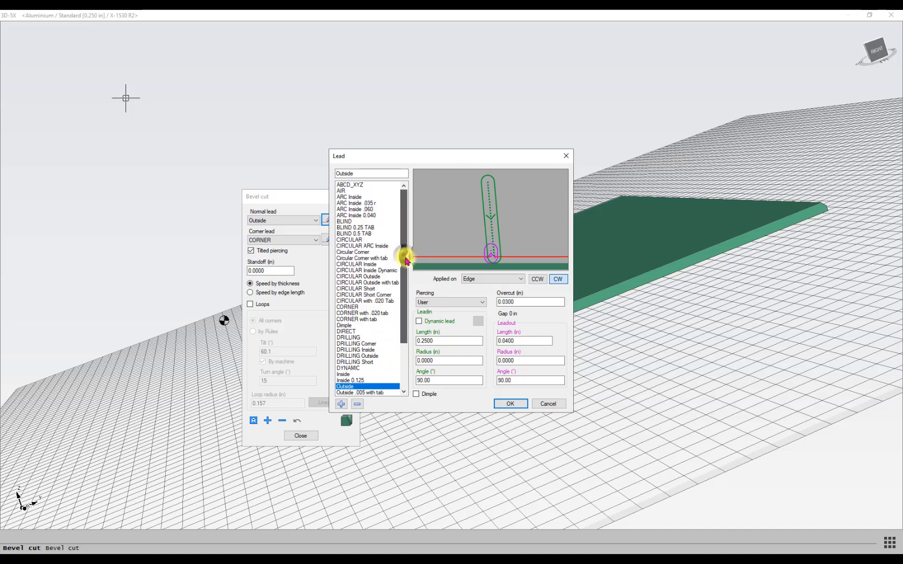
left_click(506, 404)
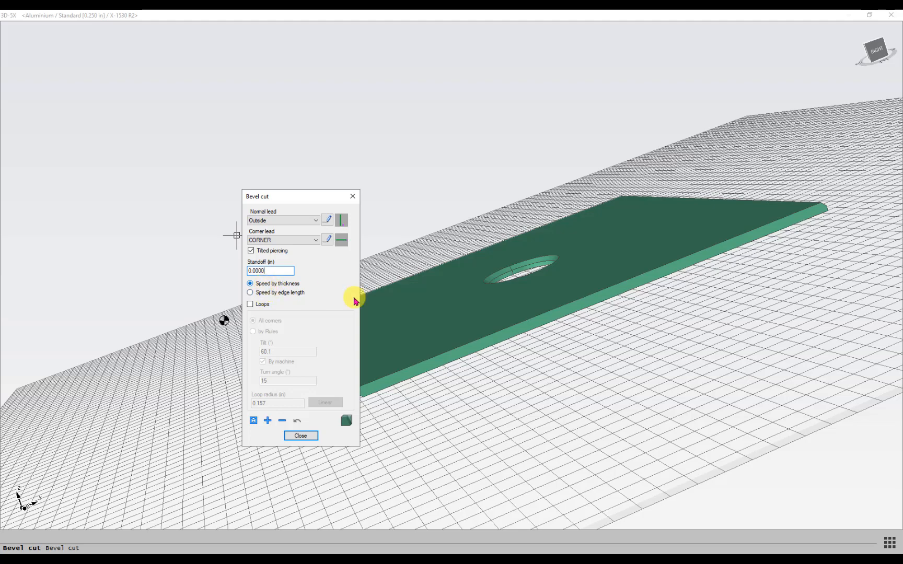
- Set the bevel cut to use speed by edge length, with loops left off
middle_click_drag(430, 296, 553, 277)
scroll(530, 371, "up", 2)
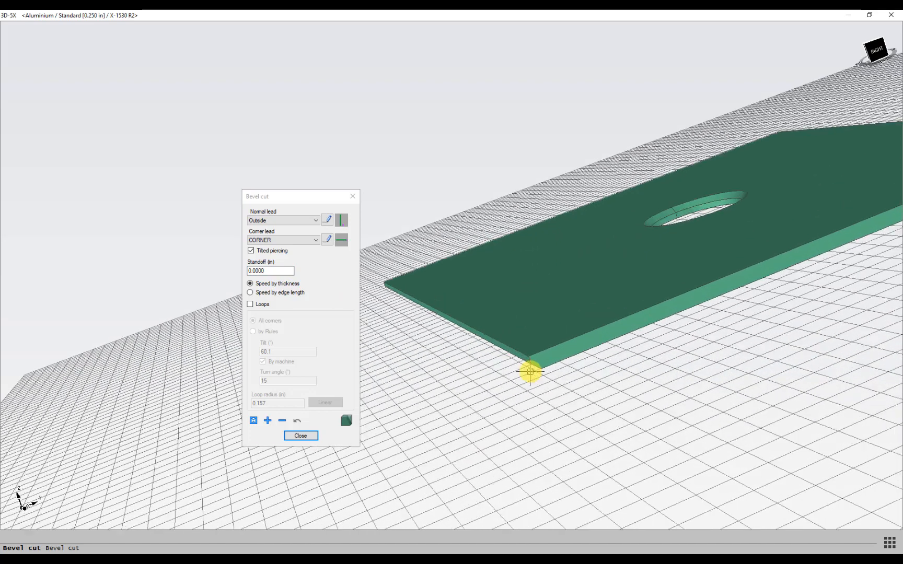
scroll(531, 372, "up", 1)
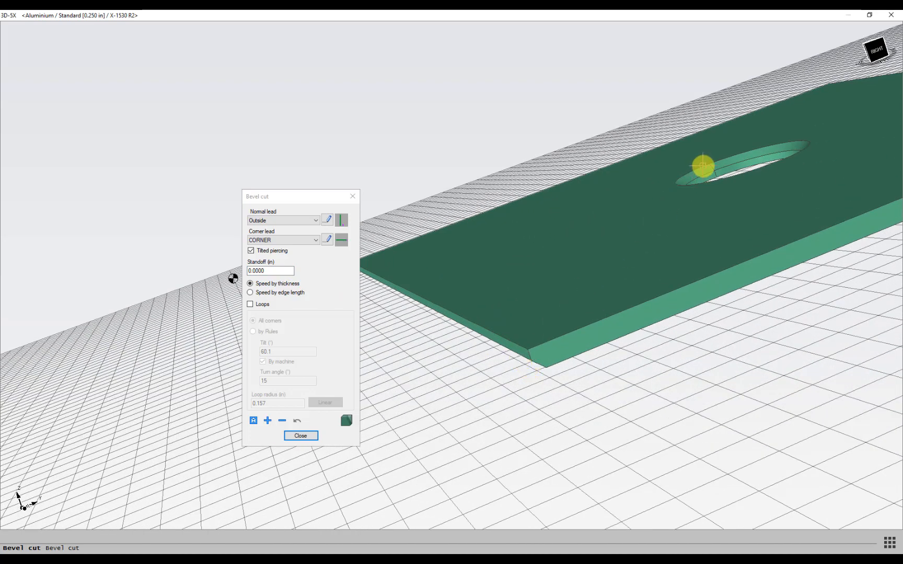
scroll(609, 244, "up", 3)
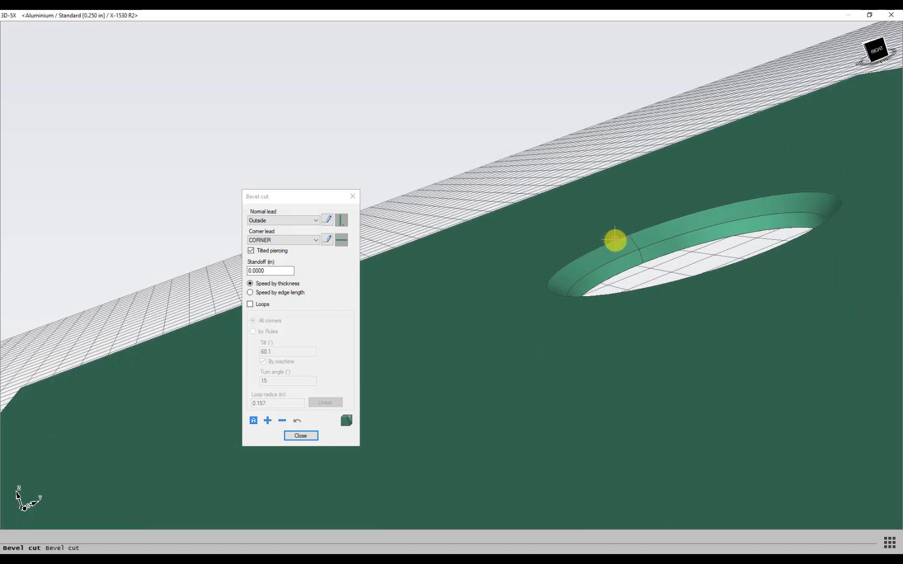
middle_click_drag(614, 240, 609, 273)
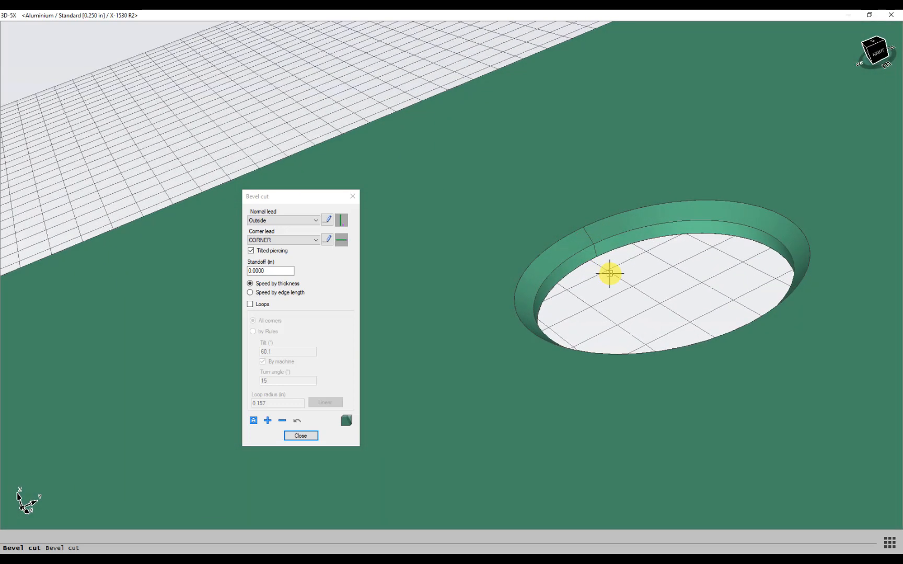
left_click(291, 292)
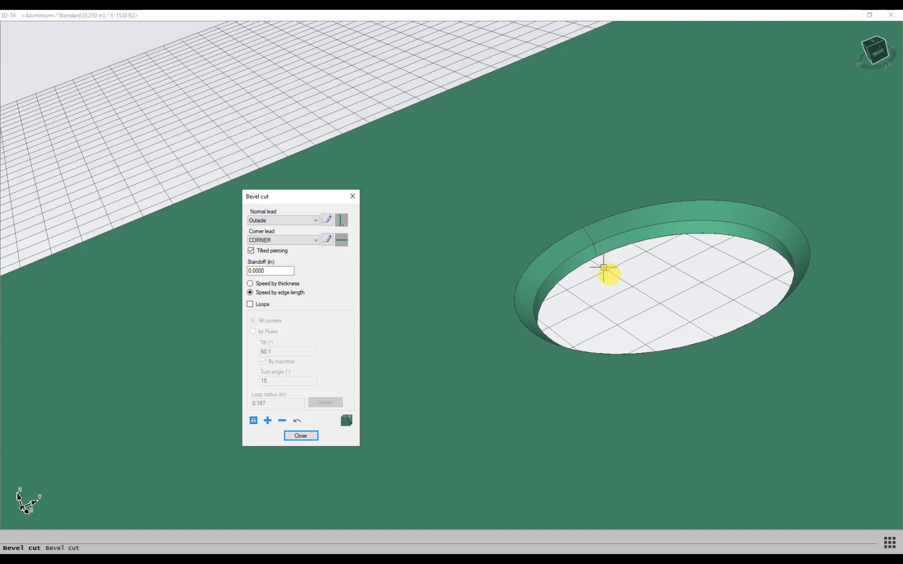
left_click(250, 305)
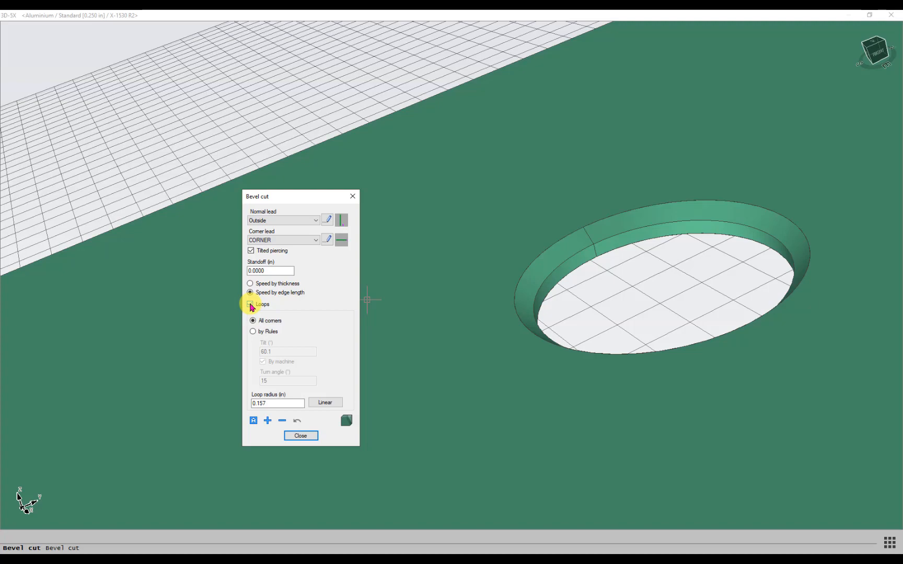
left_click(250, 305)
- Start assigning bevel cuts, choose the center hole's contour, and place the start point at the hole's seam line
scroll(418, 313, "down", 5)
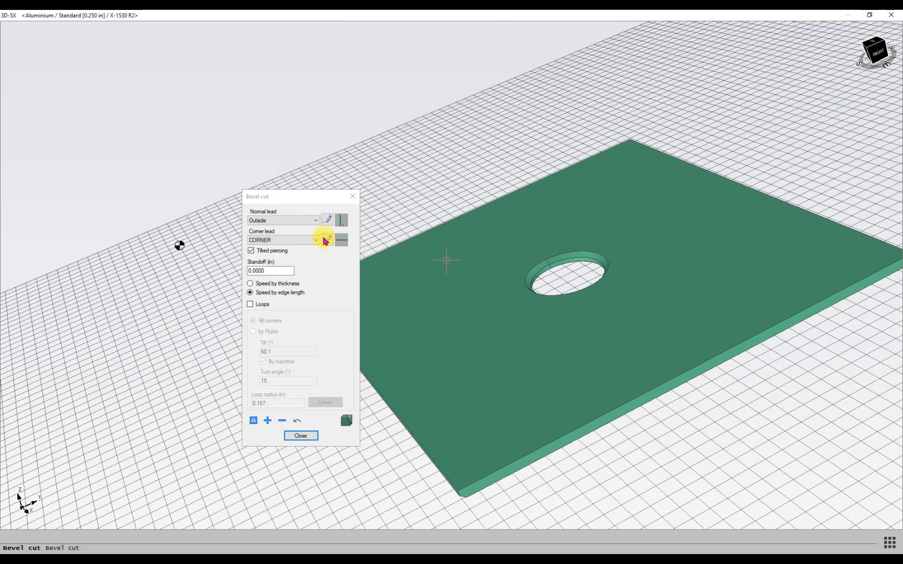
left_click_drag(306, 208, 270, 214)
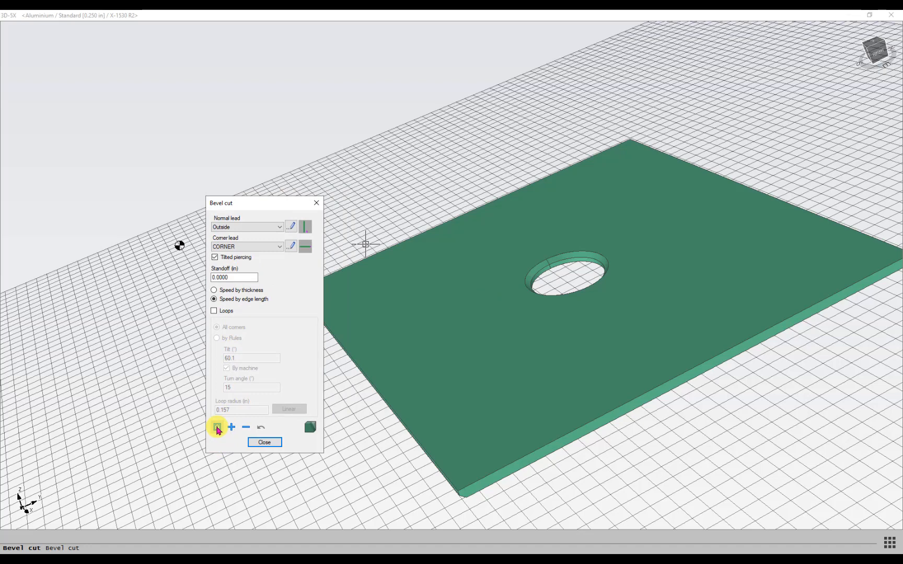
left_click(217, 427)
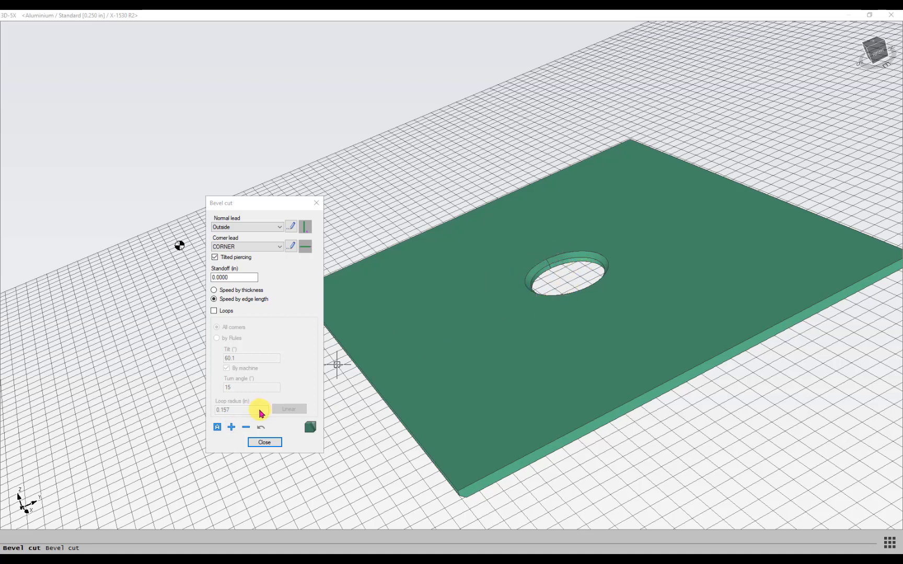
left_click(218, 428)
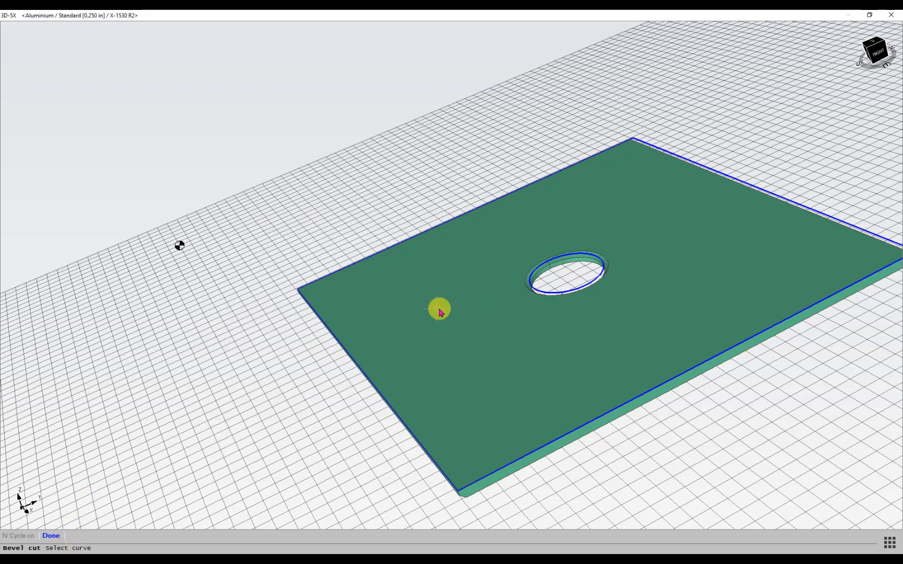
scroll(559, 266, "up", 5)
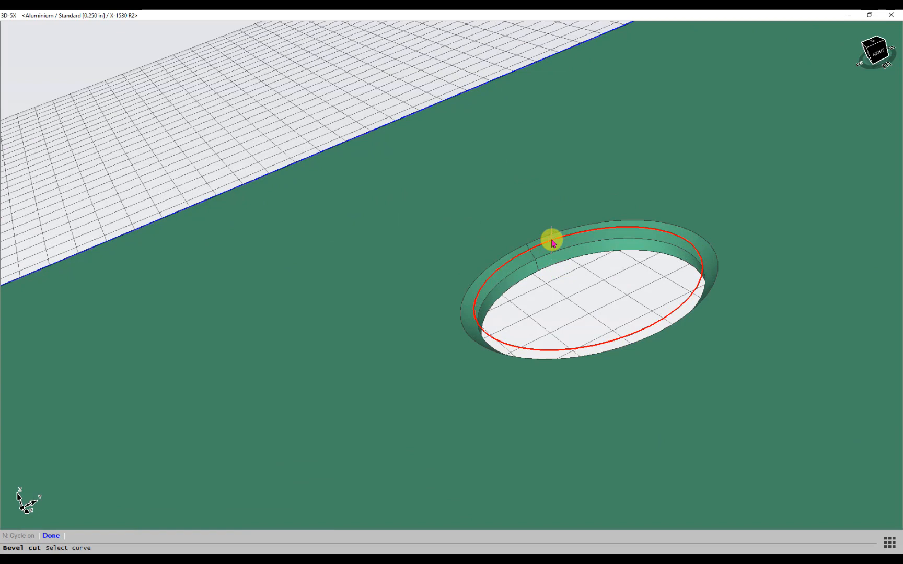
left_click(554, 244)
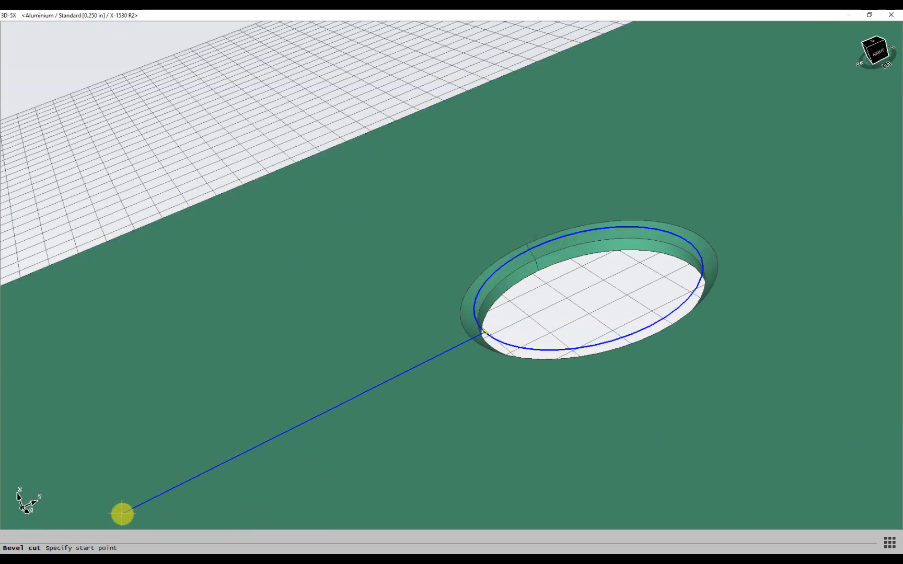
left_click(532, 248)
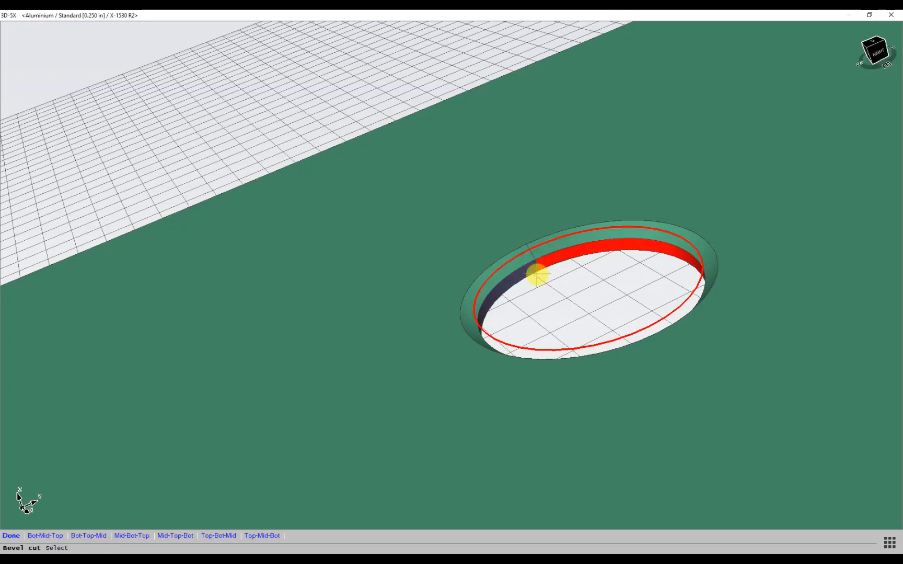
- Compare the cut orders for the center hole and accept Bot-Mid-Top, cutting the straight lower wall first
mouse_move(563, 276)
middle_mouse_down()
mouse_move(602, 321)
mouse_move(609, 353)
mouse_move(564, 331)
mouse_move(578, 269)
mouse_move(554, 315)
mouse_move(586, 340)
mouse_move(553, 268)
mouse_move(558, 286)
middle_mouse_up()
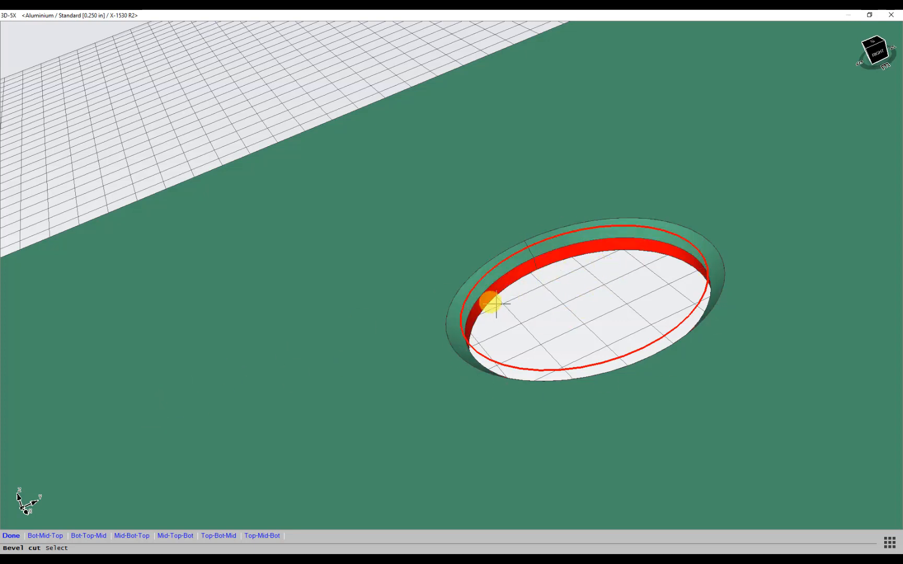
left_click(216, 538)
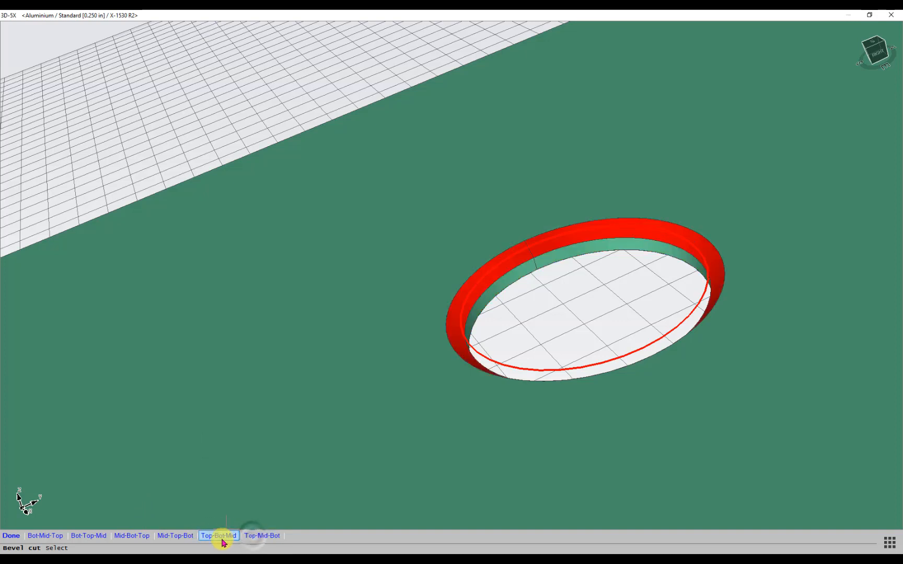
left_click(187, 543)
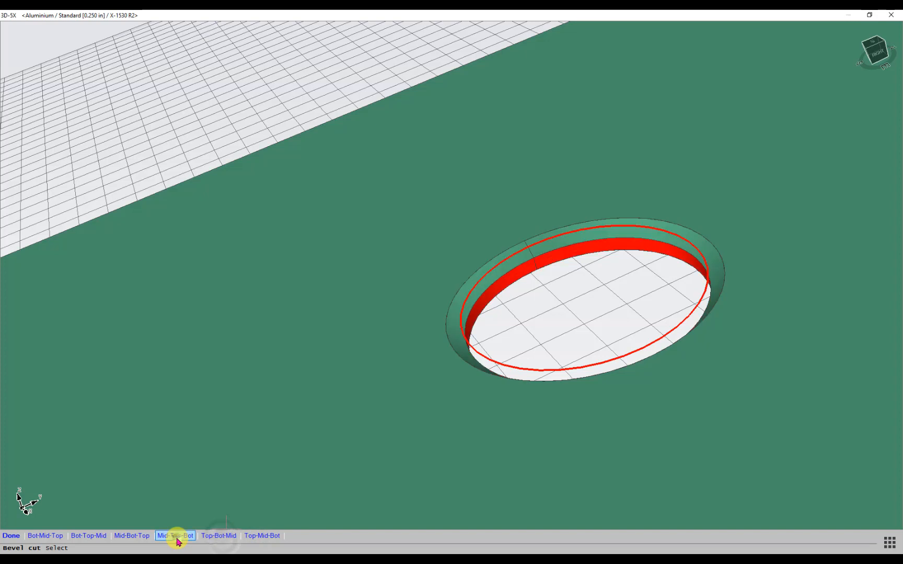
left_click(216, 540)
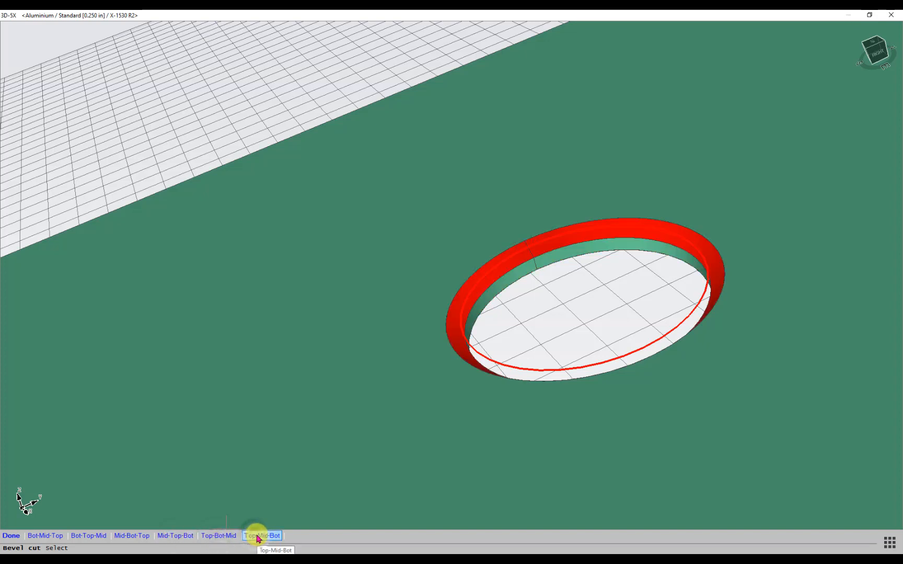
left_click(42, 537)
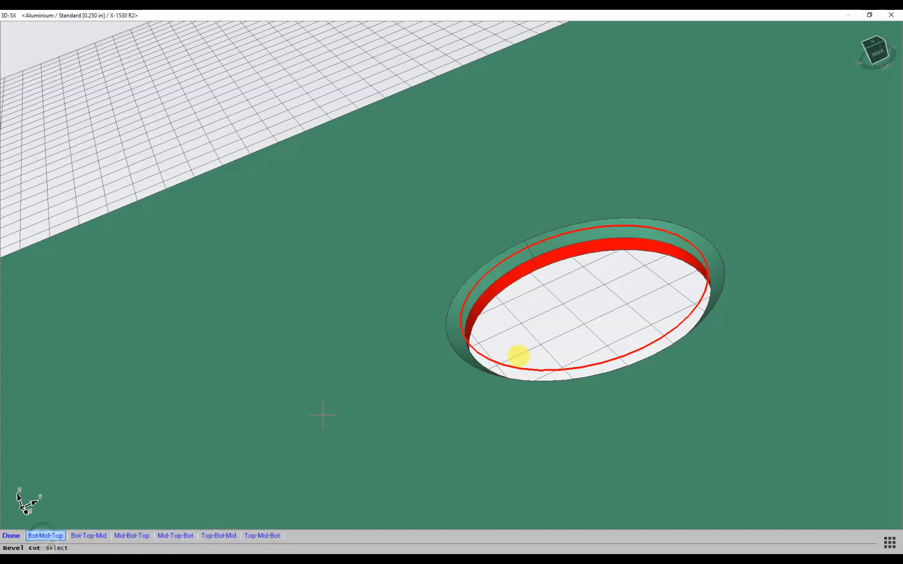
left_click(524, 255)
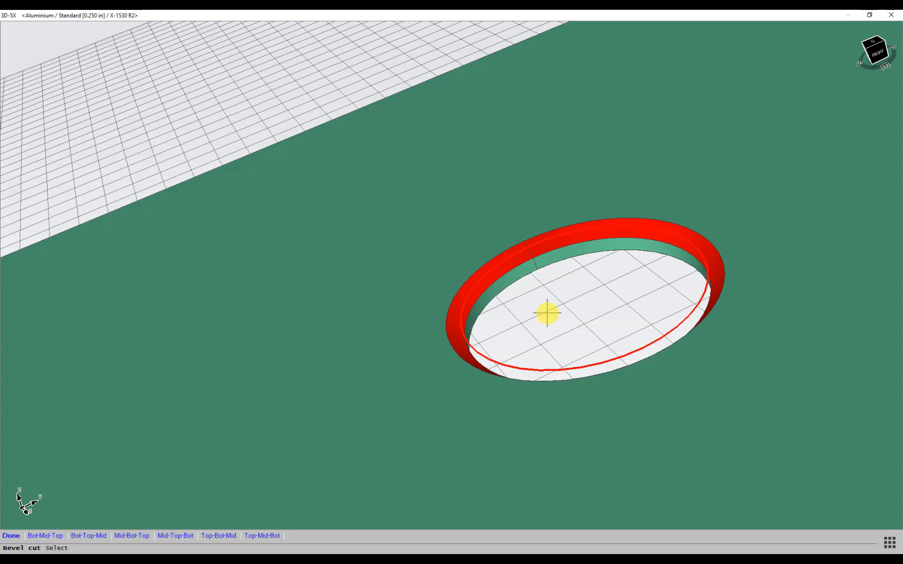
left_click(43, 536)
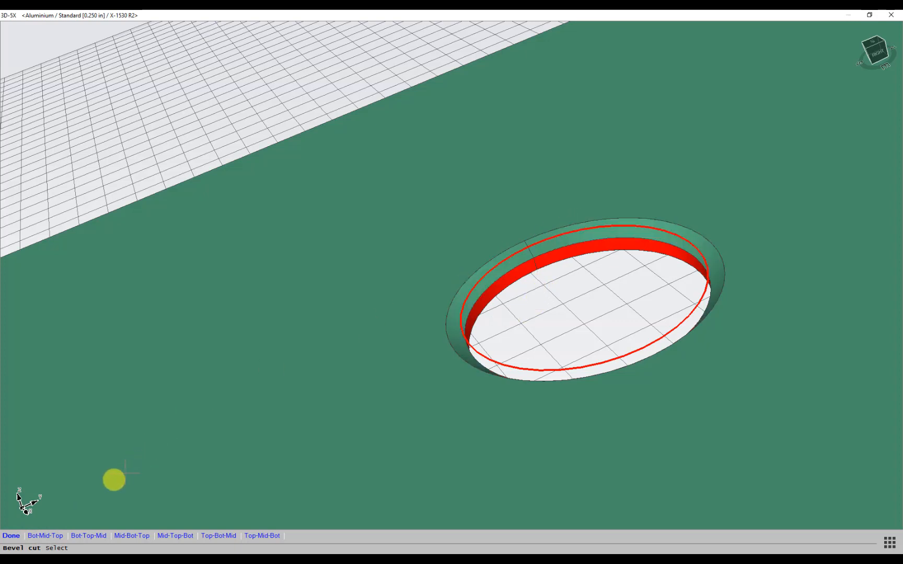
left_click(12, 538)
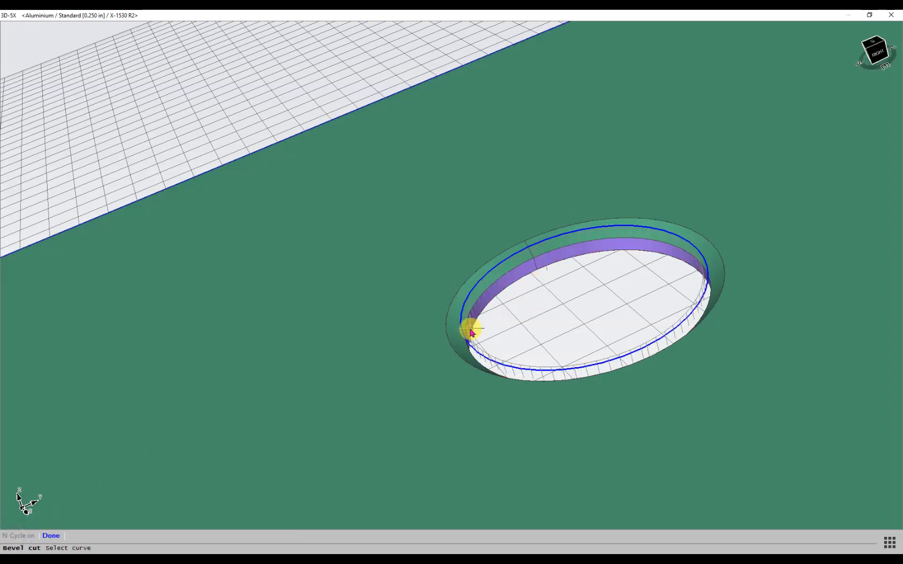
- Add a second bevel cut on the center hole's top chamfer, starting at the hole's seam line
scroll(528, 277, "up", 1)
left_click(539, 238)
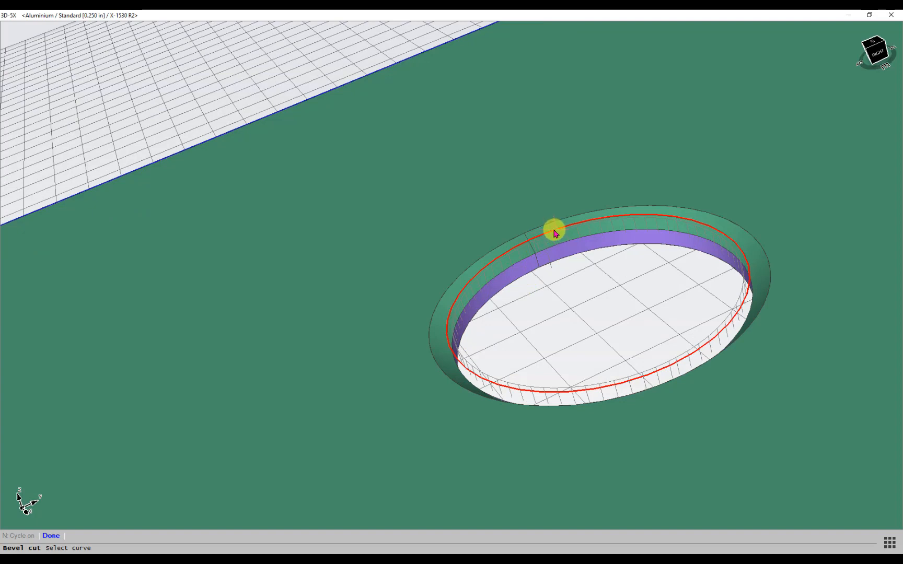
left_click(554, 230)
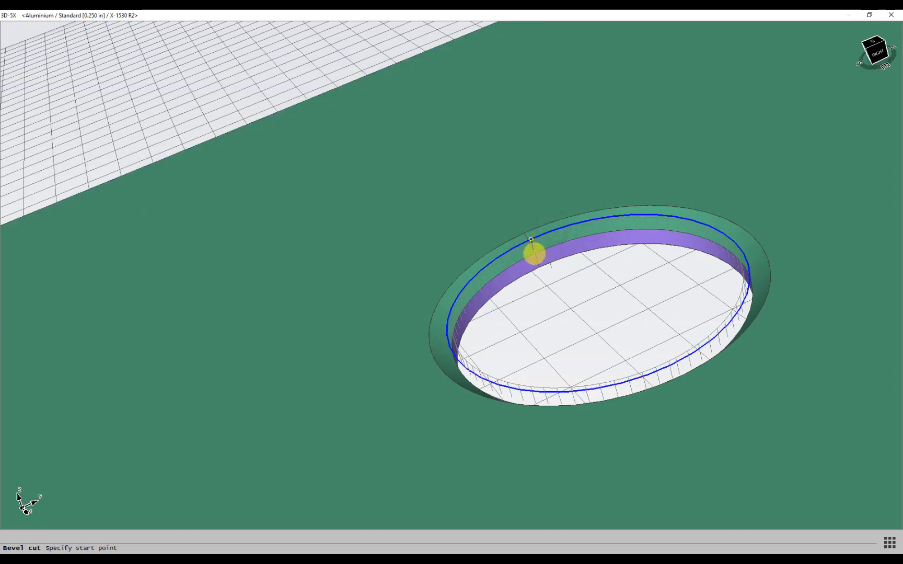
left_click(534, 253)
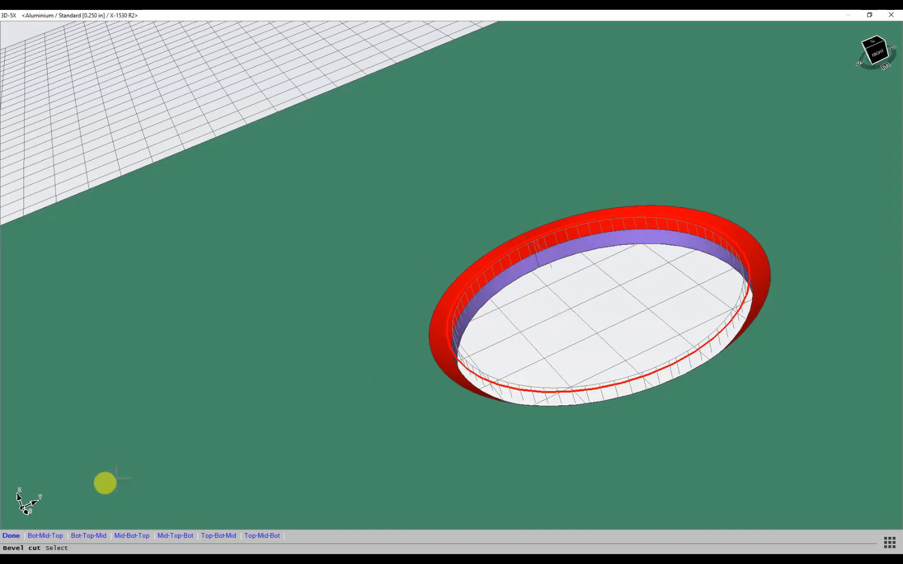
left_click(15, 538)
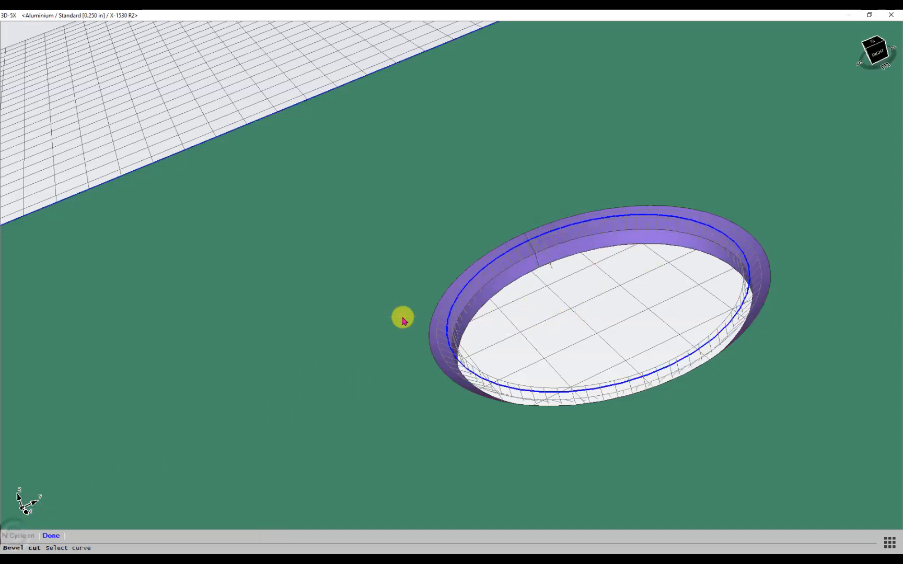
- Examine the cutting paths on the center hole's straight wall and chamfer from several angles
scroll(410, 325, "down", 5)
scroll(428, 325, "up", 6)
scroll(428, 326, "up", 3)
scroll(528, 275, "down", 4)
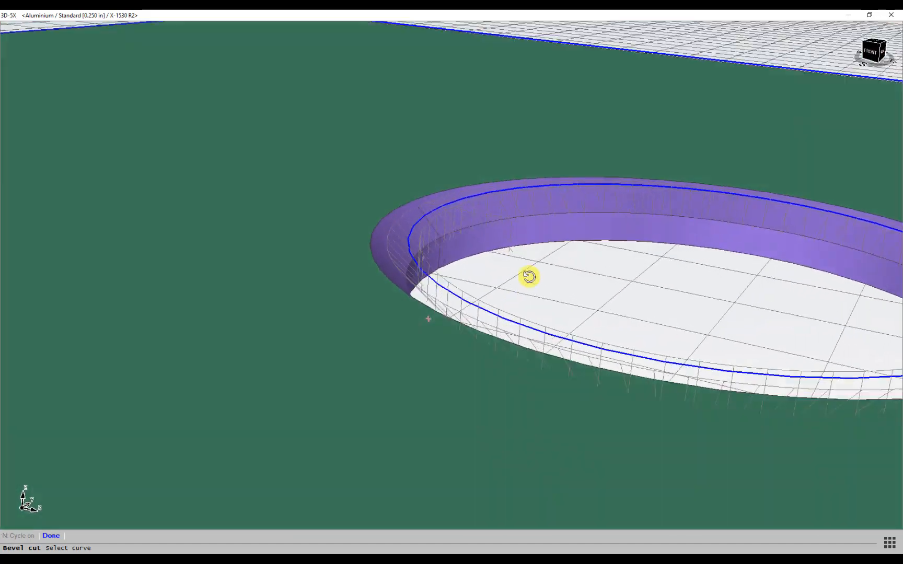
scroll(437, 316, "up", 5)
scroll(454, 375, "down", 6)
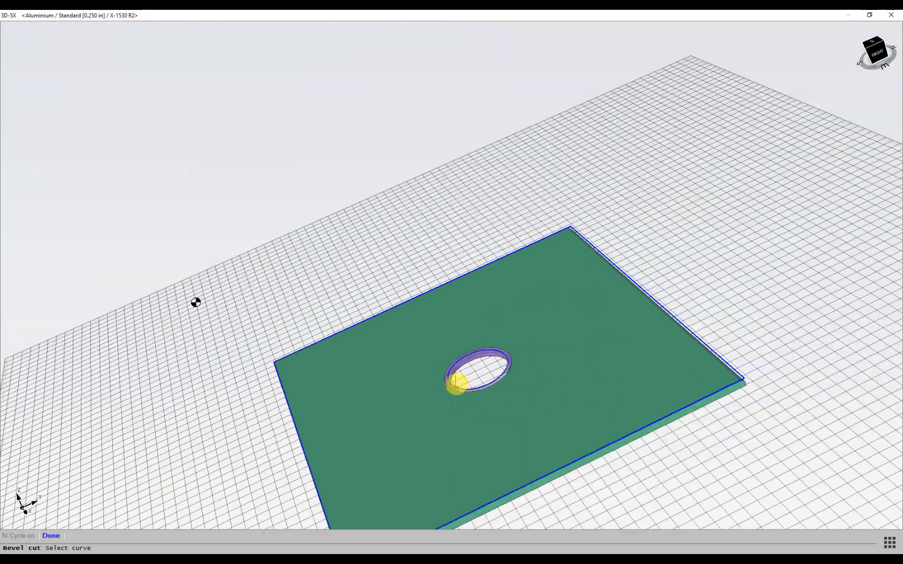
- Start another bevel cut and select the plate's outer contour as the curve to cut
scroll(456, 371, "up", 4)
scroll(450, 378, "down", 4)
middle_click_drag(452, 379, 473, 337)
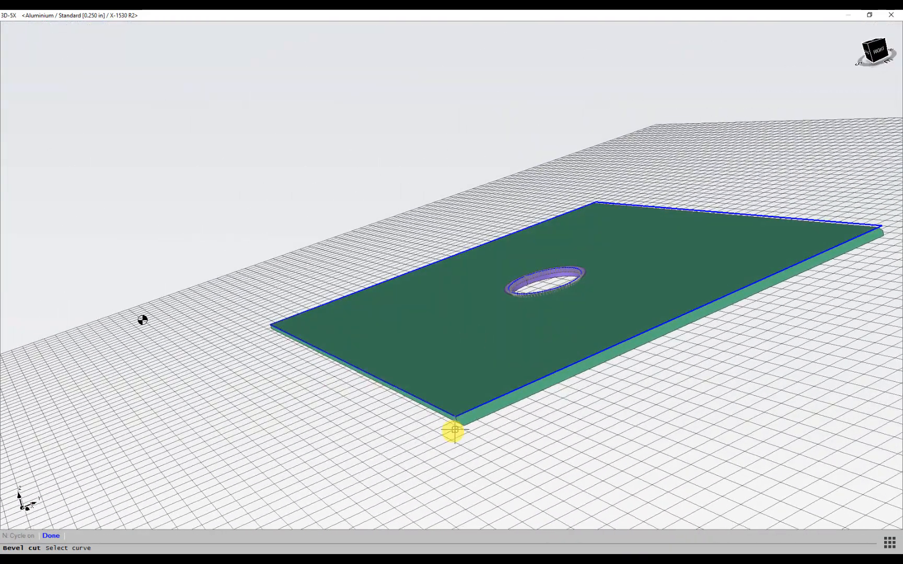
scroll(453, 431, "up", 5)
middle_click_drag(453, 416, 471, 414)
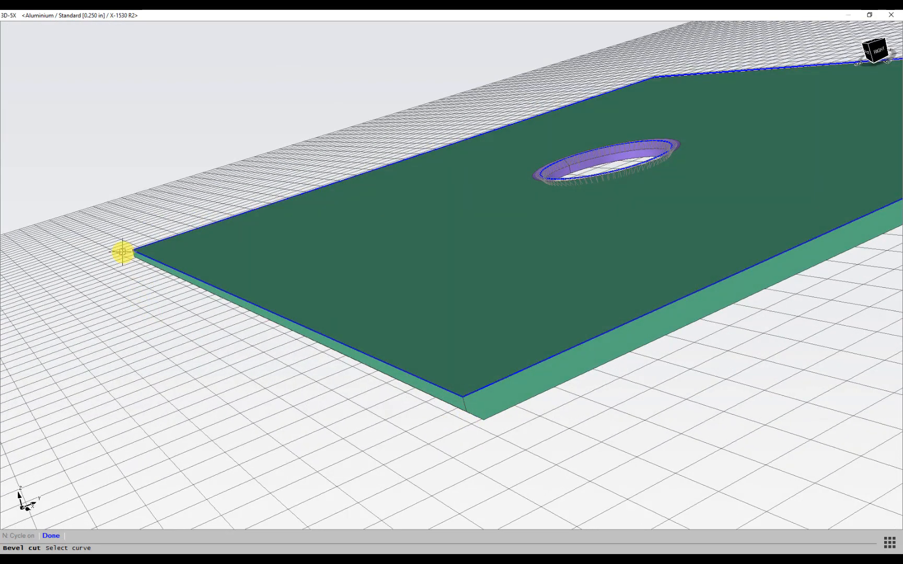
scroll(149, 293, "up", 3)
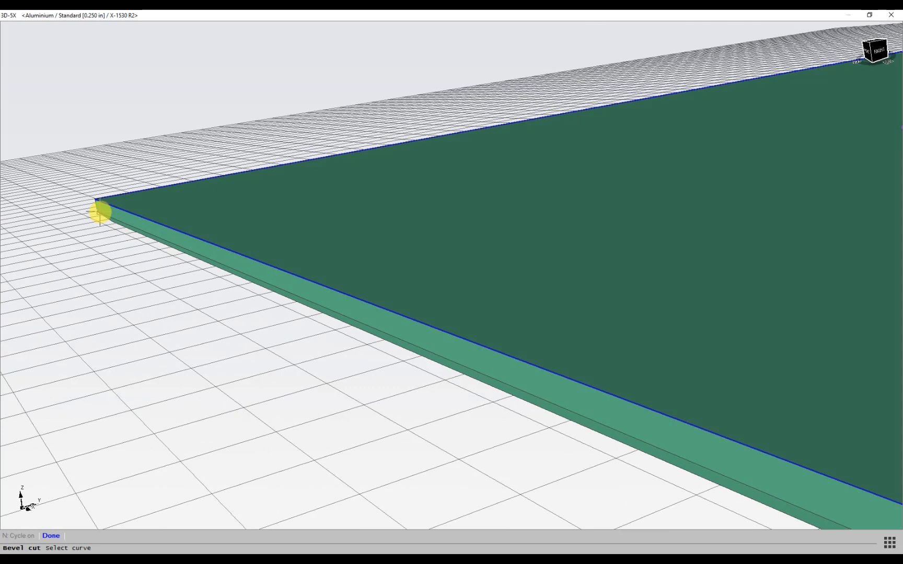
scroll(99, 212, "down", 3)
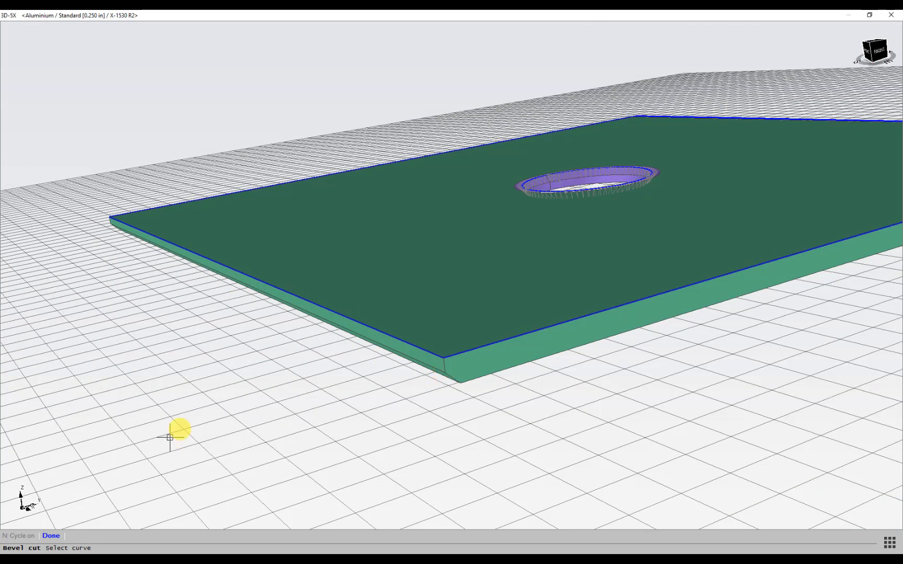
left_click(51, 536)
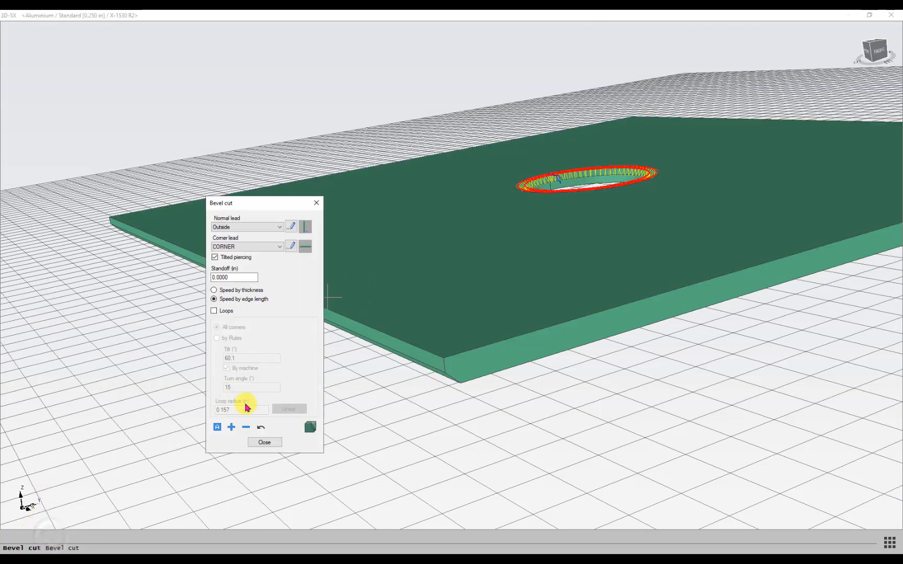
left_click(232, 428)
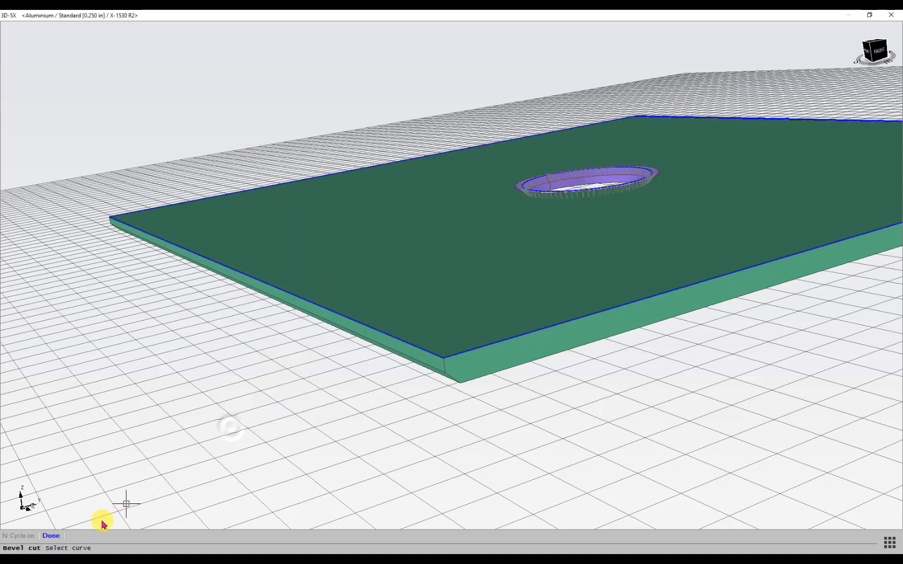
left_click(298, 296)
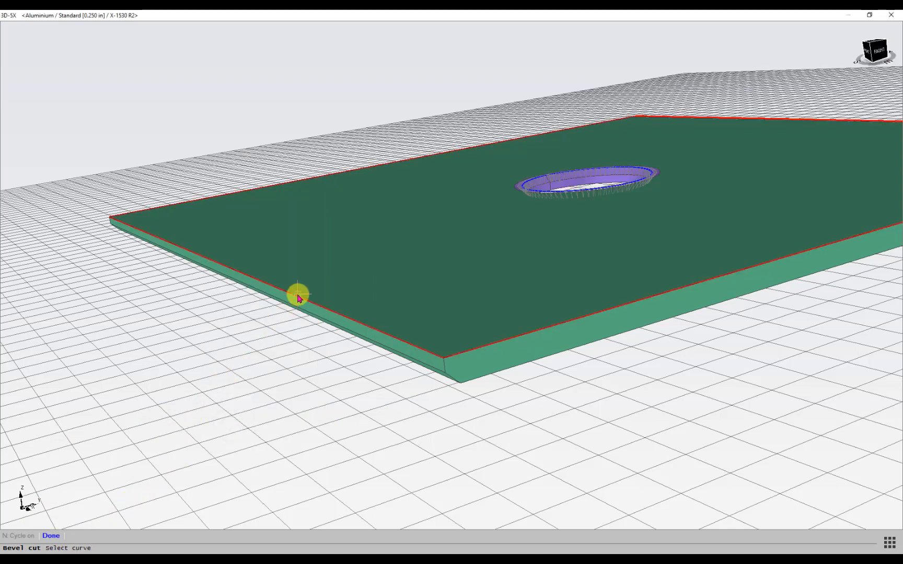
key("Return")
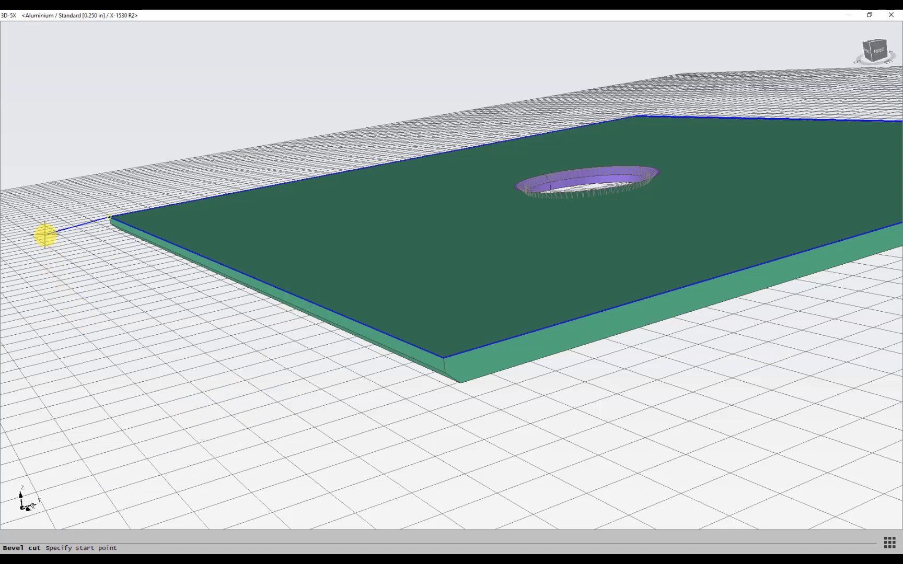
- Limit the cut to the plate's front edge, from corner to corner, and accept the cut on its lower bevel face
left_click(45, 235)
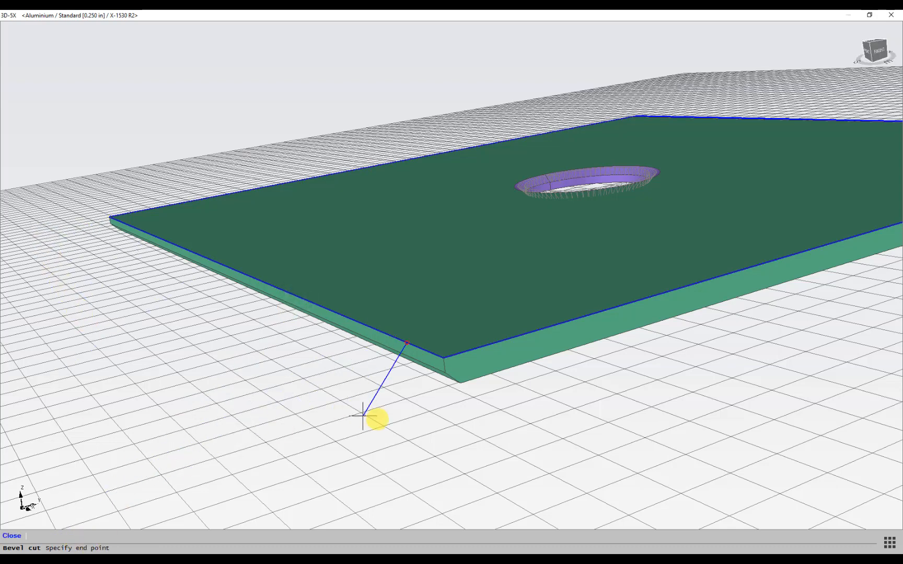
left_click(454, 415)
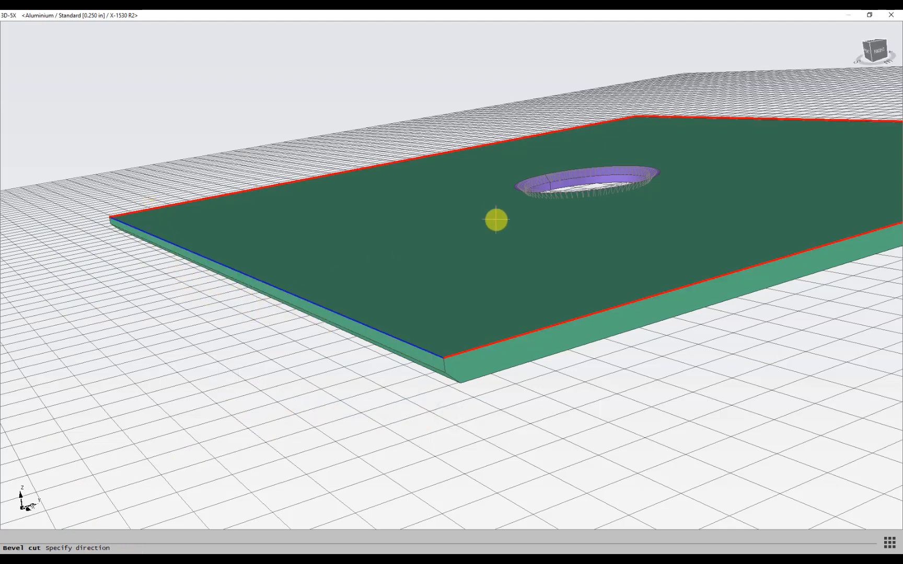
left_click(241, 269)
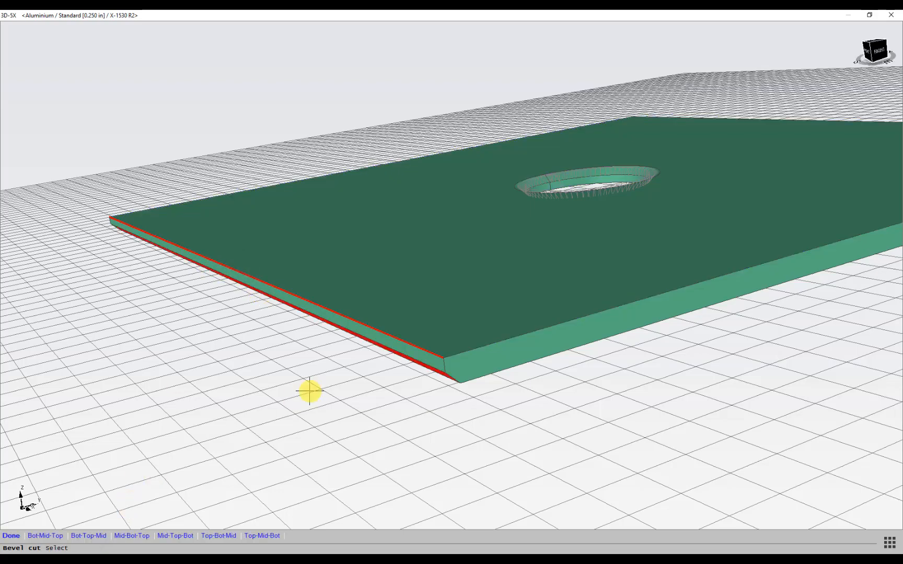
mouse_move(310, 390)
middle_mouse_down()
mouse_move(311, 322)
mouse_move(302, 320)
mouse_move(298, 379)
middle_mouse_up()
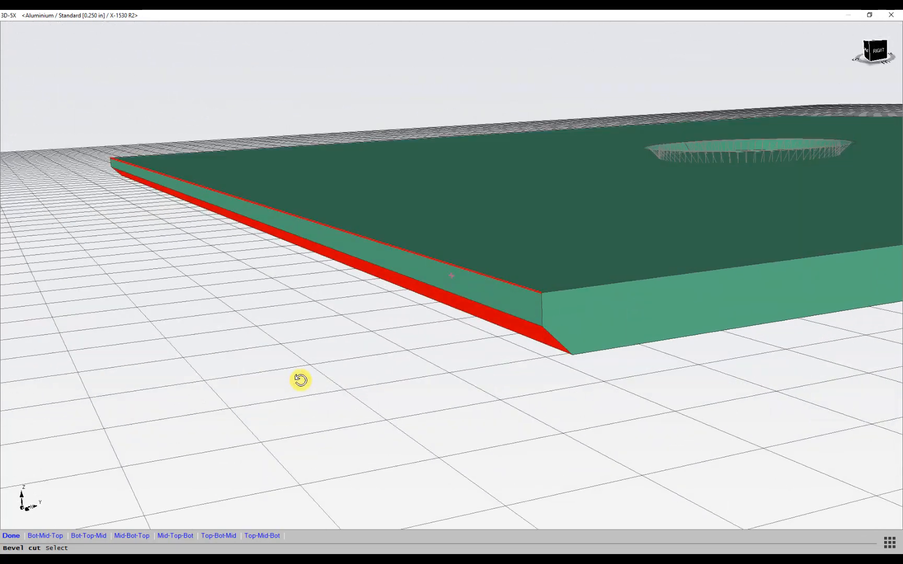
left_click(15, 538)
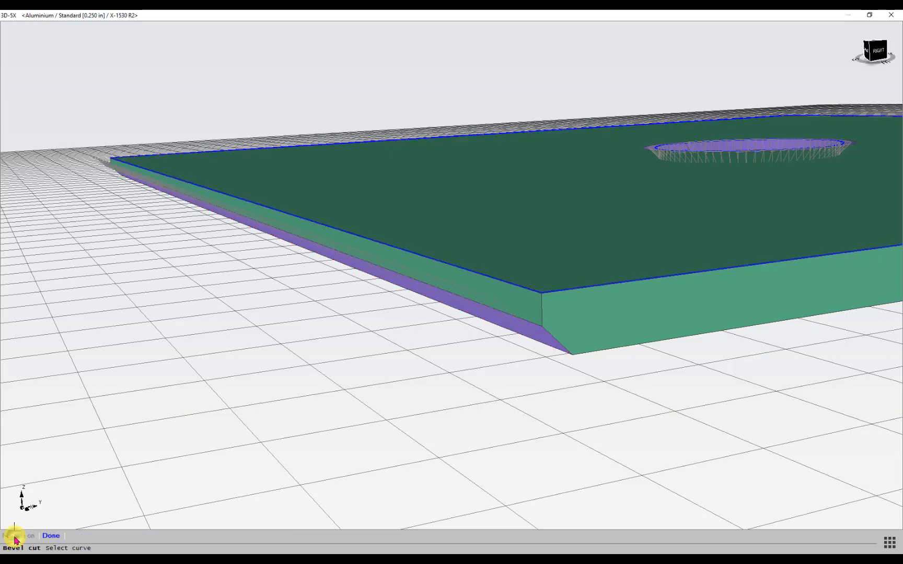
- Select the outer contour again and limit the next bevel cut to the opposite back edge, from corner to corner
scroll(216, 440, "down", 5)
middle_click_drag(409, 416, 455, 430)
scroll(568, 457, "up", 3)
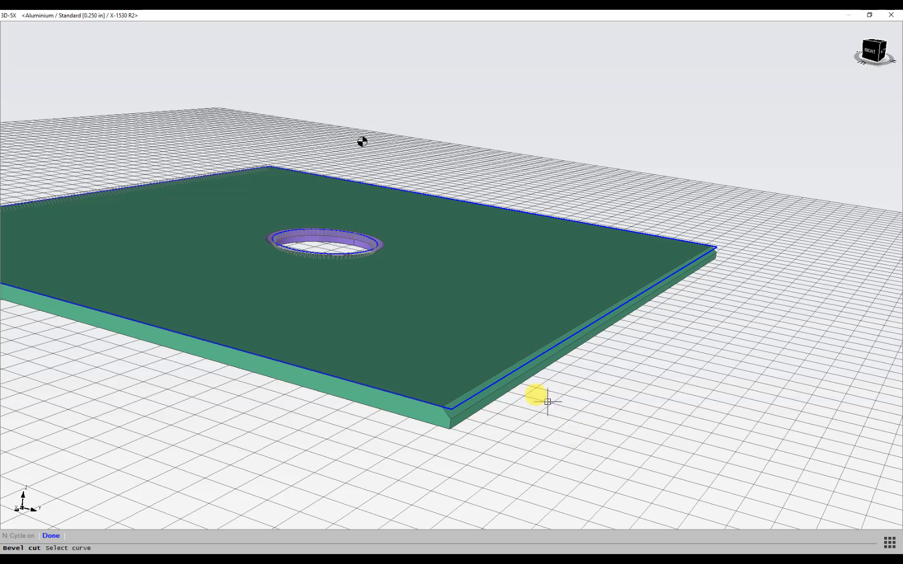
left_click(506, 375)
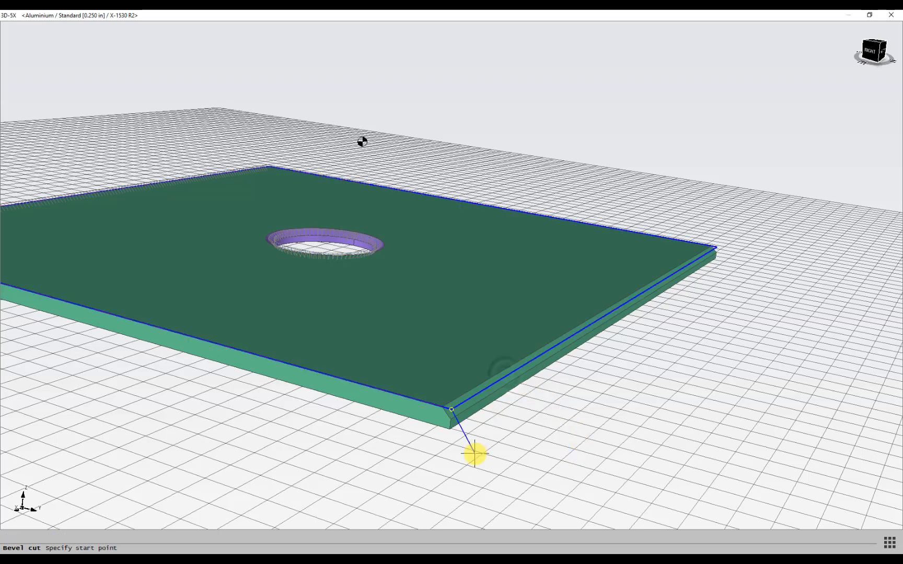
left_click(784, 278)
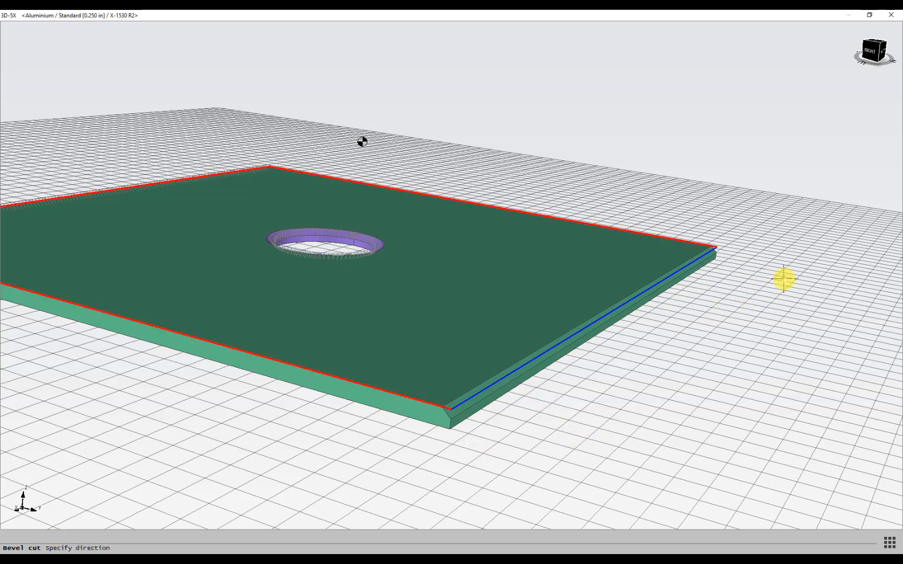
left_click(668, 355)
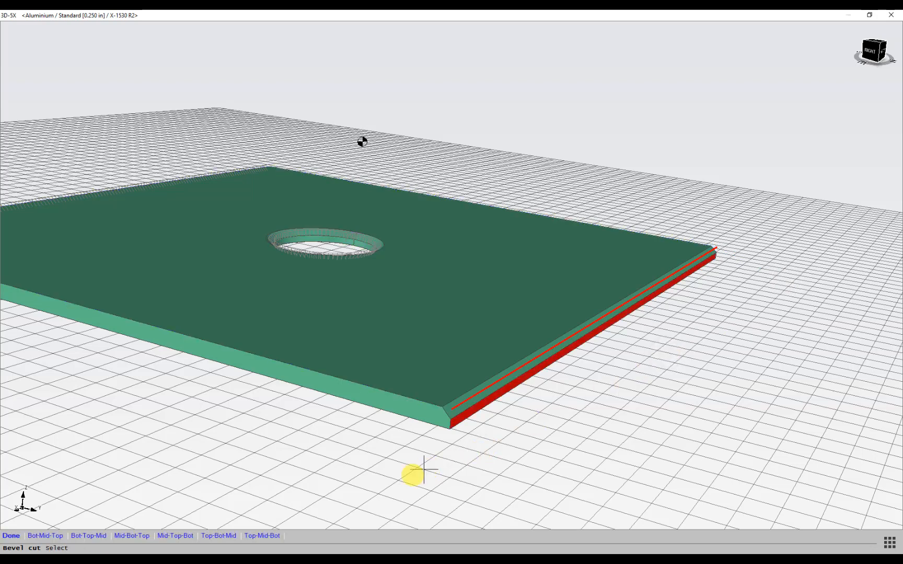
- Choose the back edge's top chamfer instead of its lower wall as the face to cut and accept it
scroll(474, 429, "up", 3)
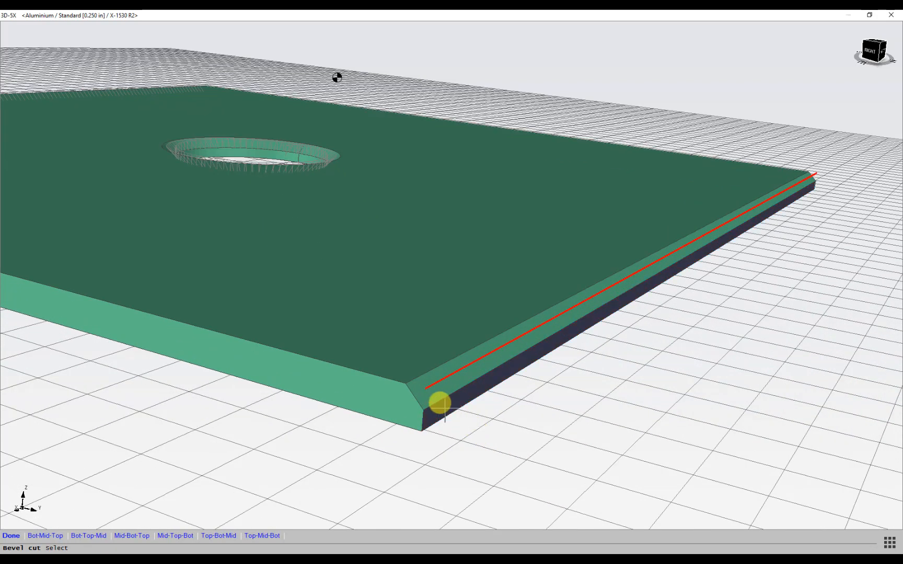
left_click(434, 396)
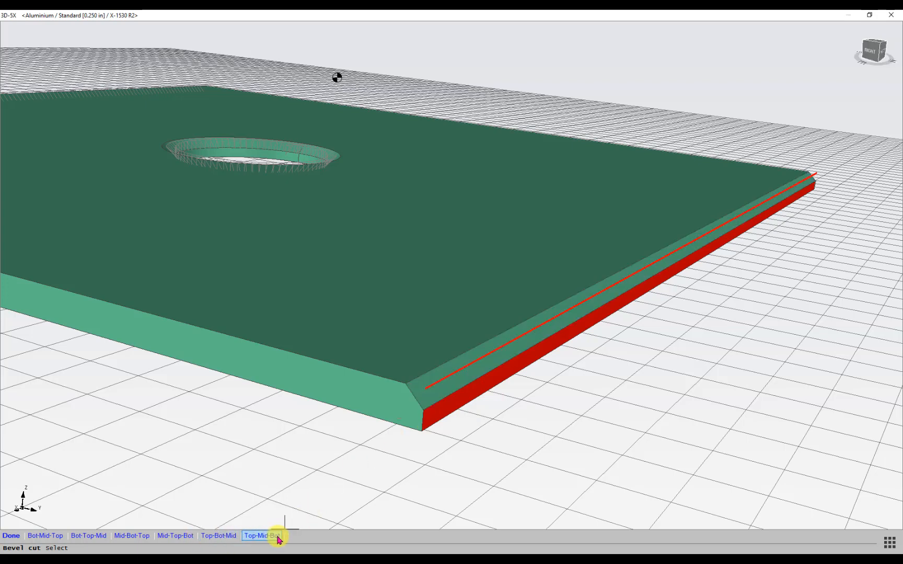
left_click(449, 389)
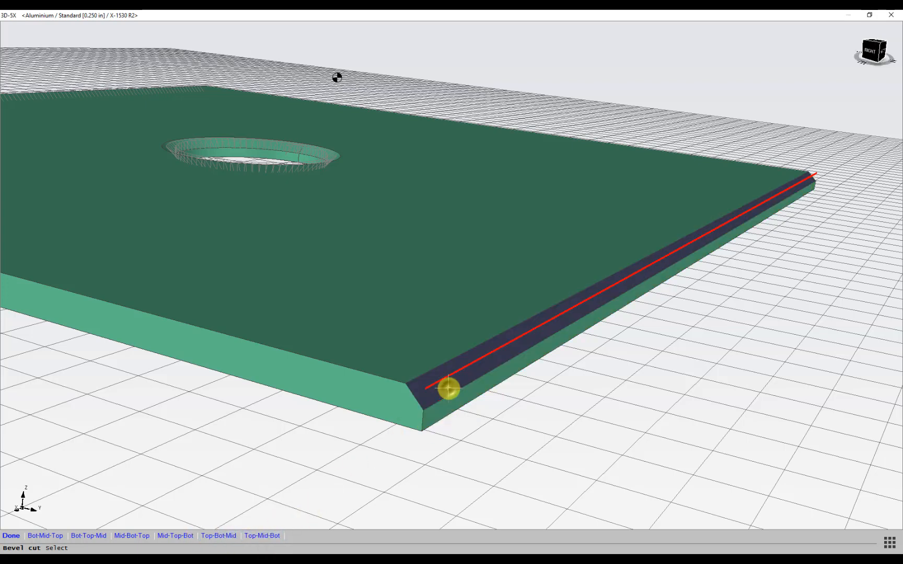
left_click(11, 536)
- Add a closed bevel cut around the plate's whole outer contour, starting at a back corner, covering the remaining side faces
middle_click_drag(332, 405, 232, 466)
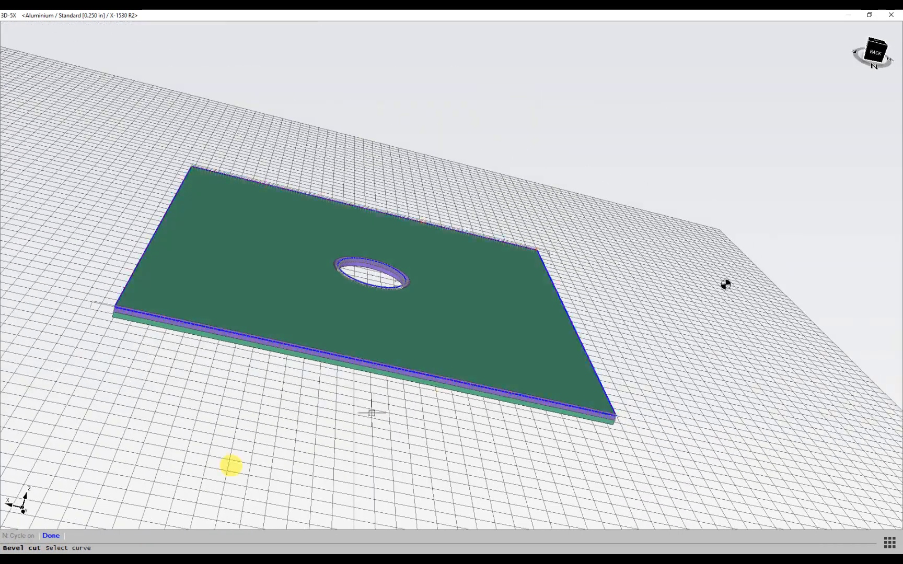
left_click(611, 397)
left_click(609, 396)
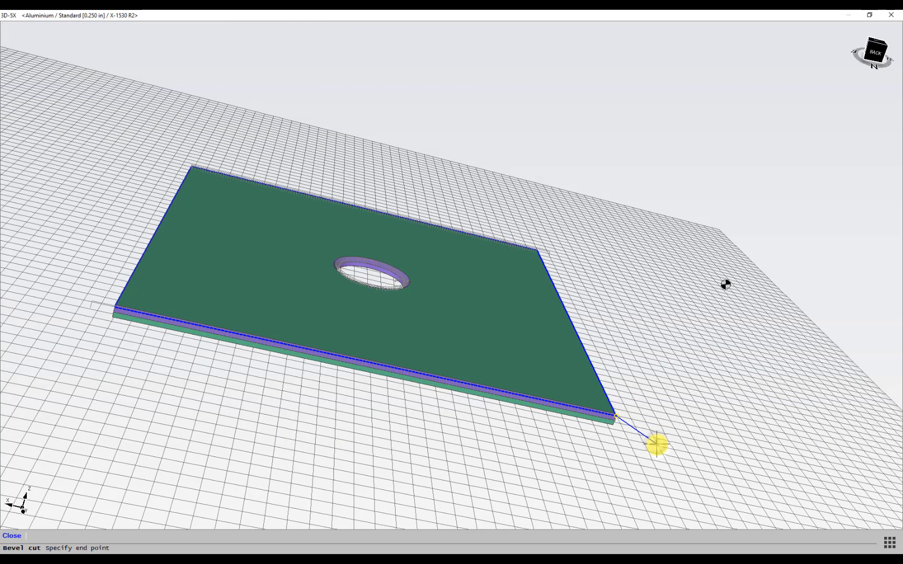
left_click(653, 380)
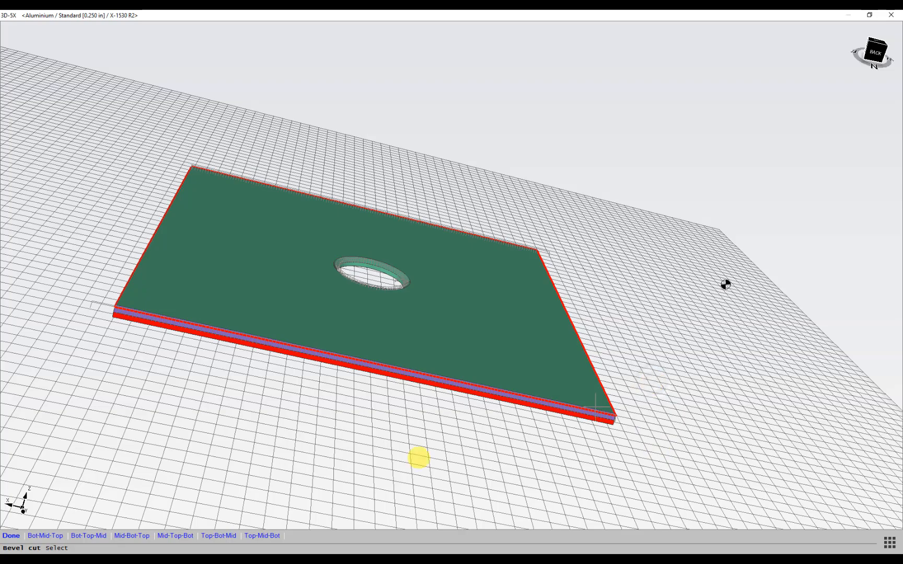
scroll(120, 367, "up", 4)
scroll(137, 380, "down", 3)
middle_click_drag(162, 391, 283, 403)
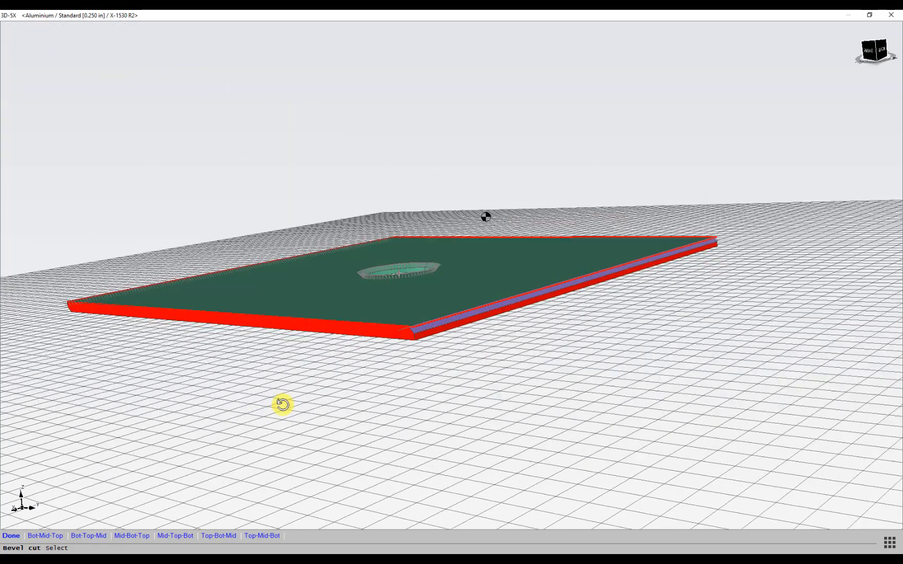
left_click(10, 536)
- Finish selecting cuts, review the bevel paths and leads on the outer edges and hole, and return to the 2D drawing
scroll(413, 329, "up", 3)
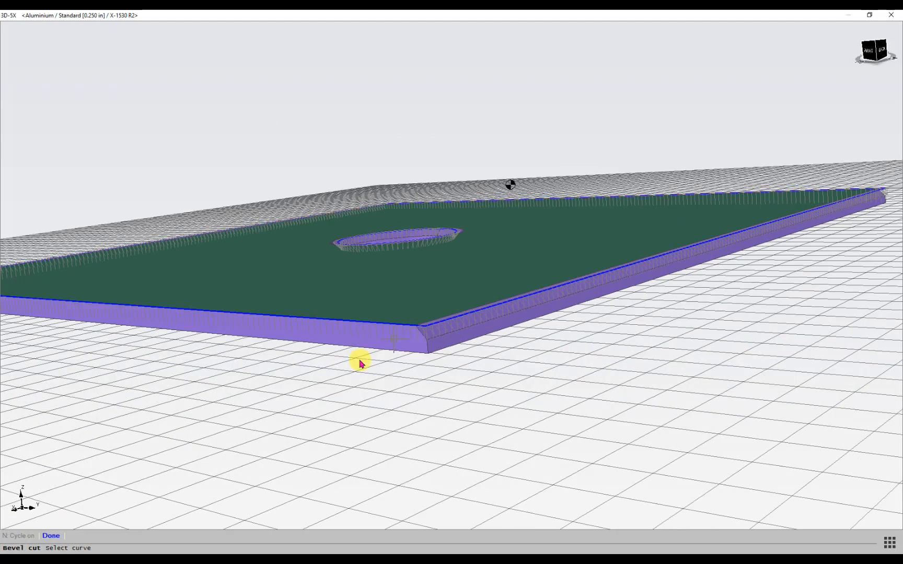
scroll(359, 363, "up", 2)
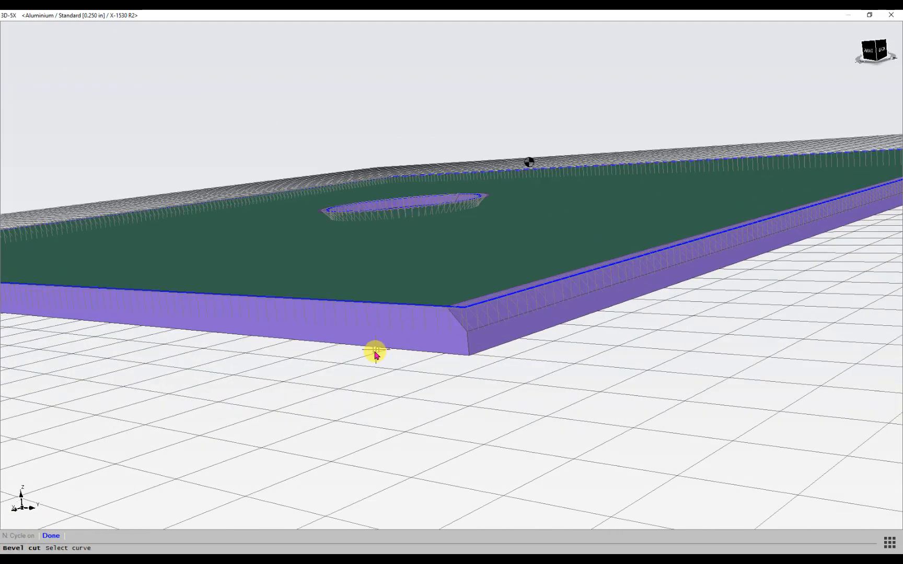
left_click(51, 537)
scroll(468, 343, "up", 4)
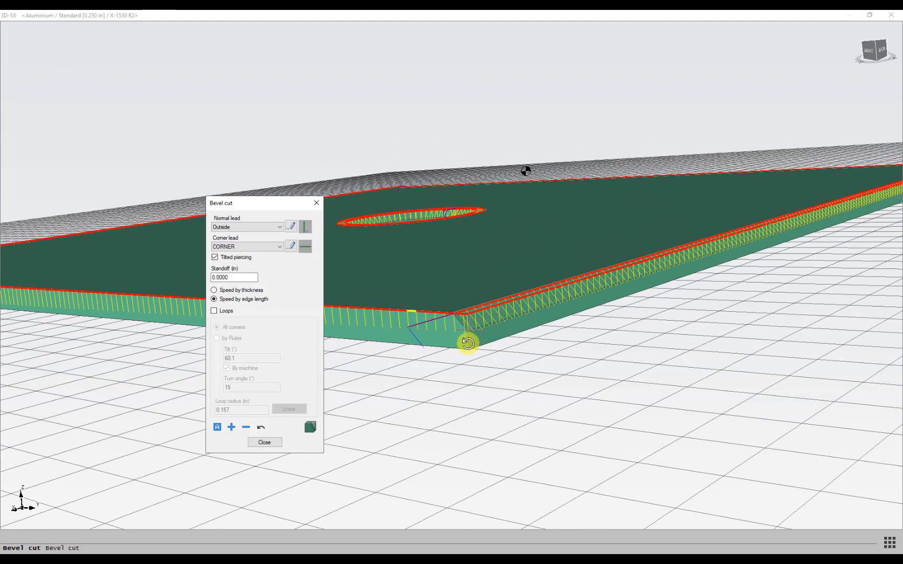
scroll(462, 314, "down", 3)
scroll(418, 204, "up", 5)
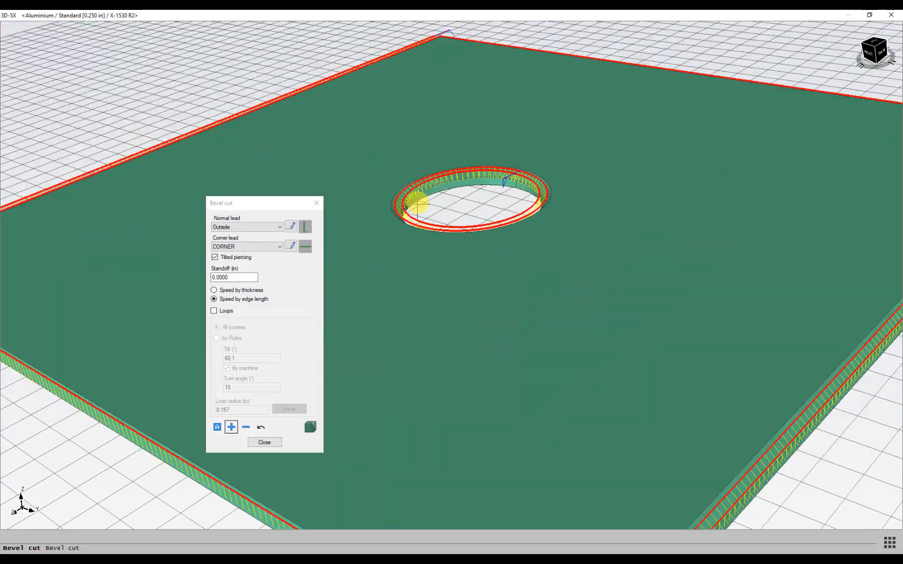
scroll(417, 201, "down", 5)
mouse_move(462, 323)
middle_mouse_down()
mouse_move(486, 309)
mouse_move(452, 322)
mouse_move(436, 288)
mouse_move(466, 323)
mouse_move(490, 328)
middle_mouse_up()
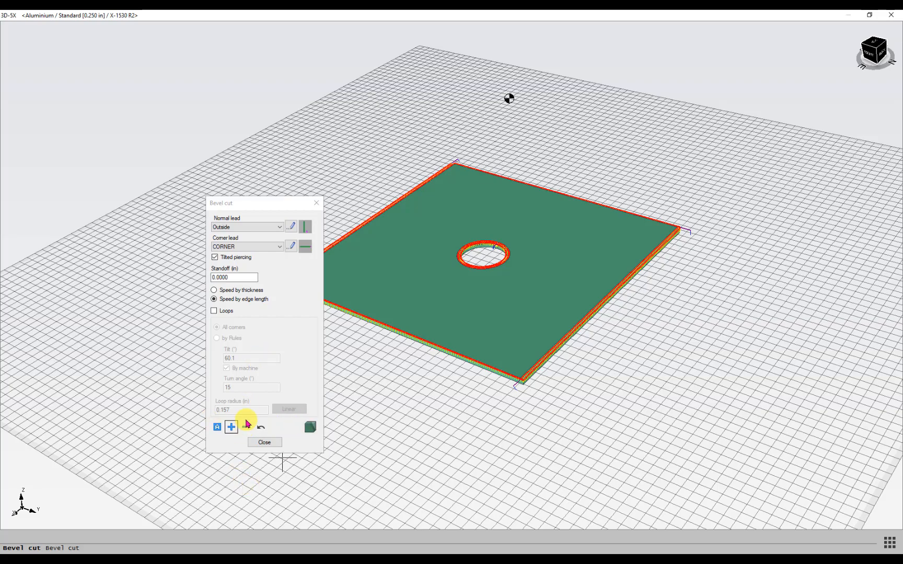
left_click(265, 444)
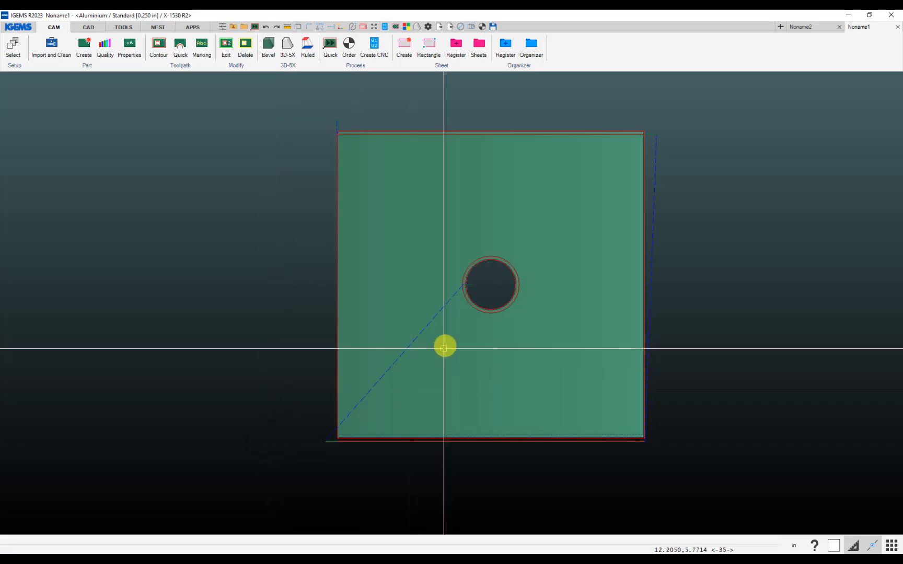
- Open the part's toolpath settings and shorten the lead-in of the hole's first bevel cut
middle_click_drag(444, 345, 388, 358)
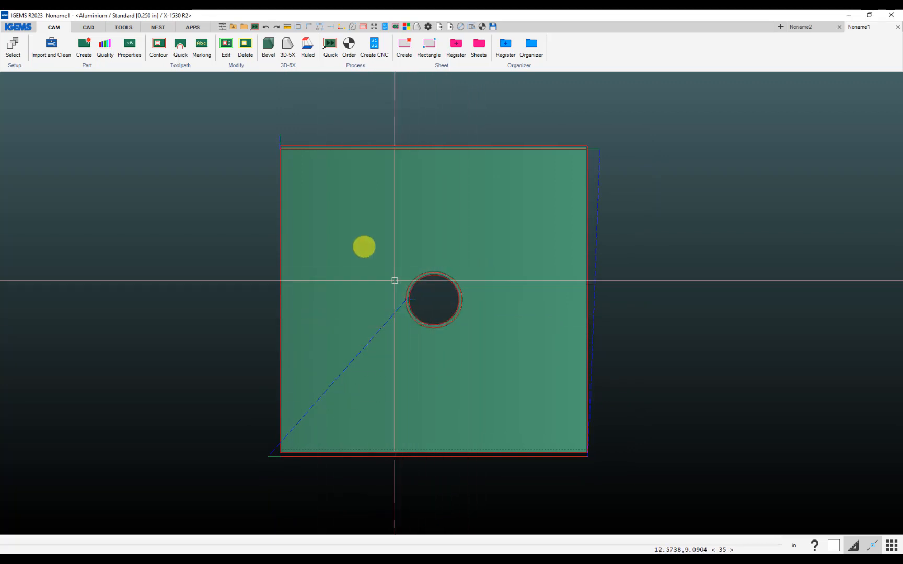
scroll(454, 264, "up", 1)
scroll(472, 247, "up", 3)
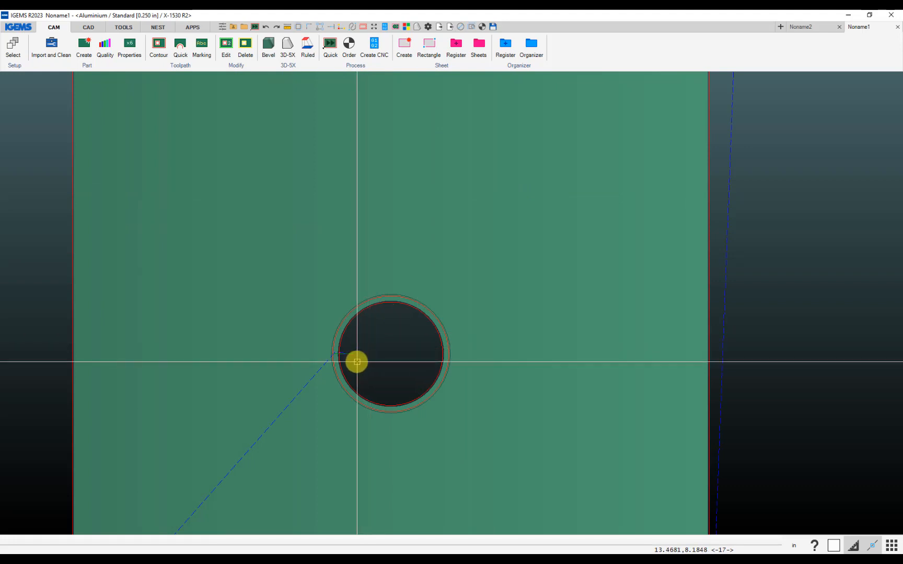
scroll(357, 362, "up", 5)
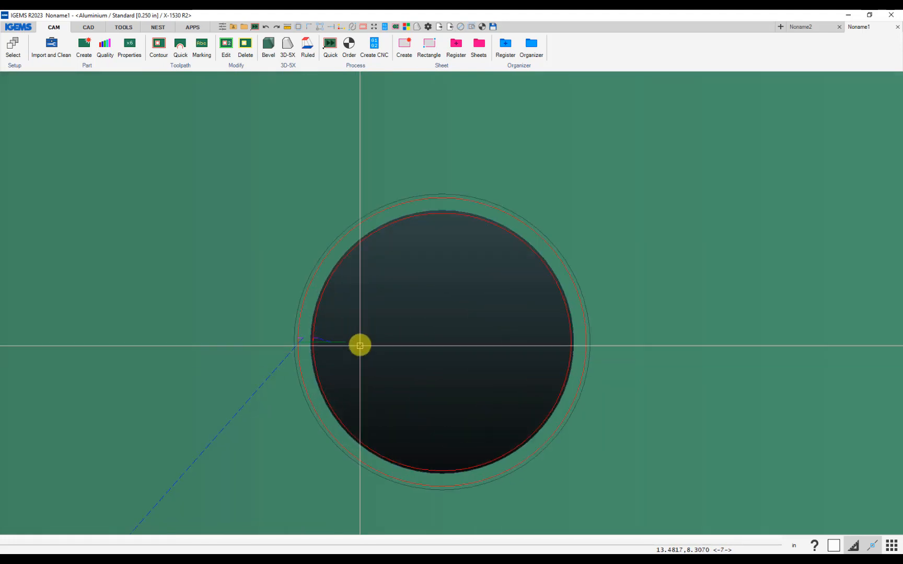
left_click(226, 50)
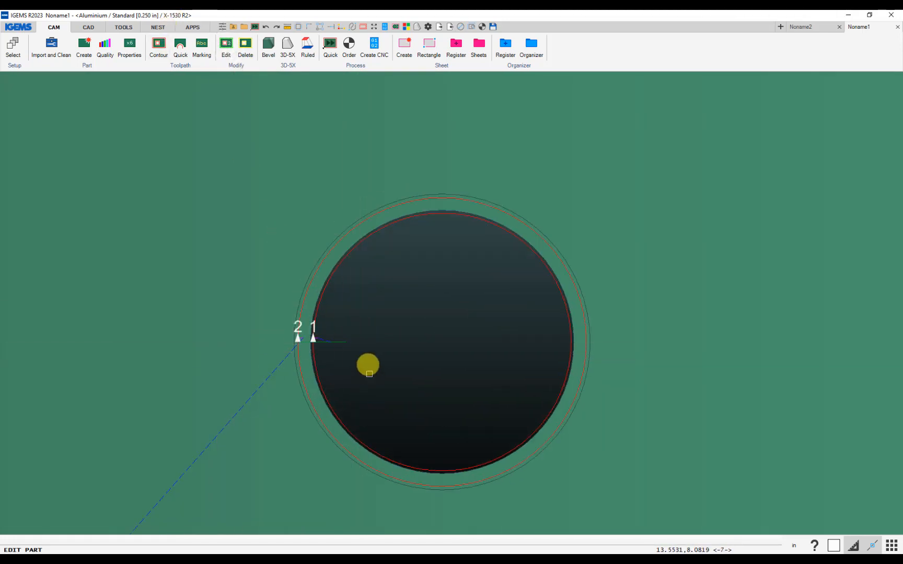
left_click(345, 341)
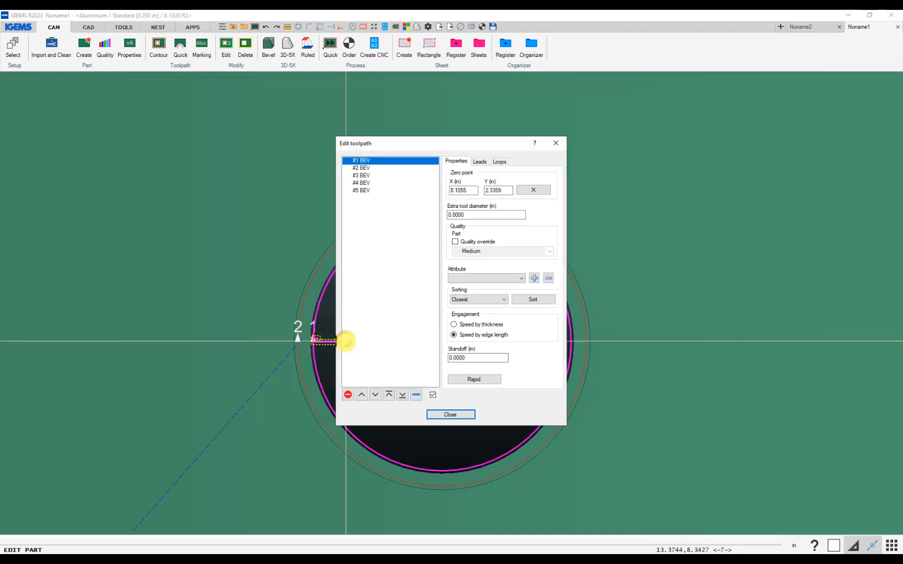
left_click_drag(397, 146, 526, 150)
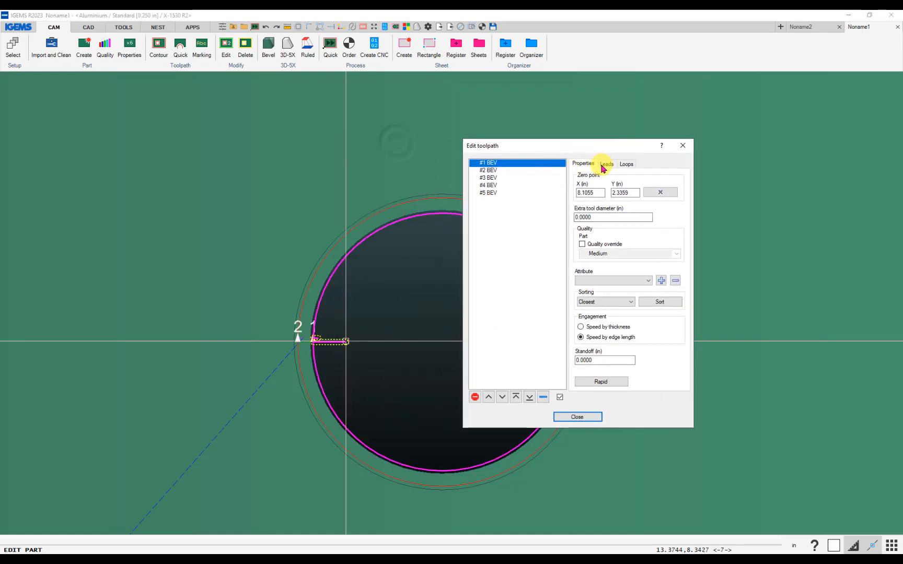
left_click(605, 163)
double_click(600, 205)
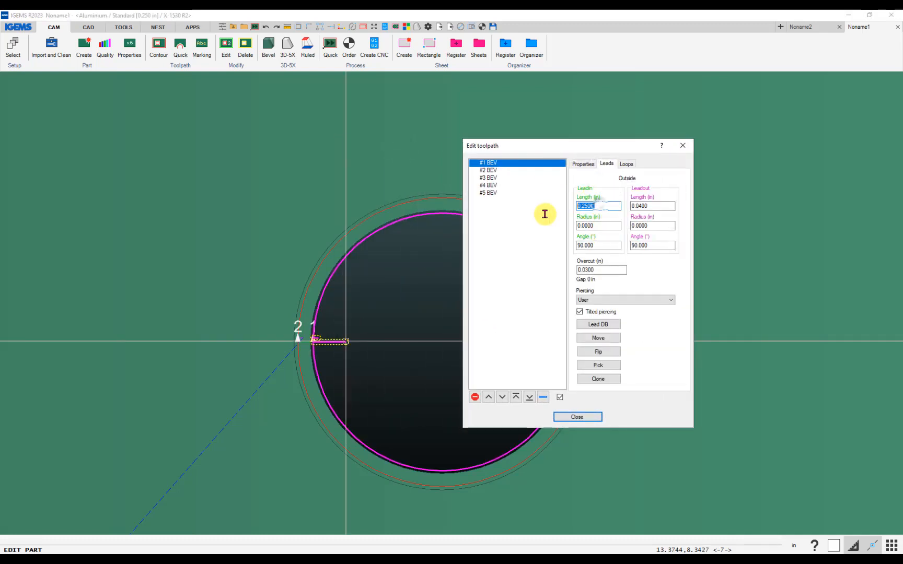
- Set the lead-in length of the hole's second bevel cut to 0.12 in, check its properties and finish editing the toolpaths
left_click(488, 170)
left_click(601, 207)
double_click(601, 207)
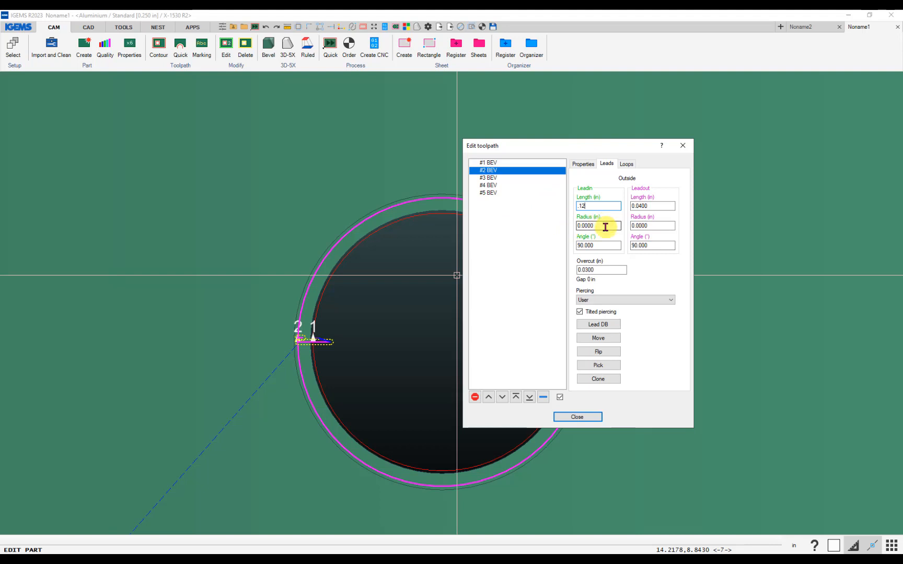
left_click(583, 164)
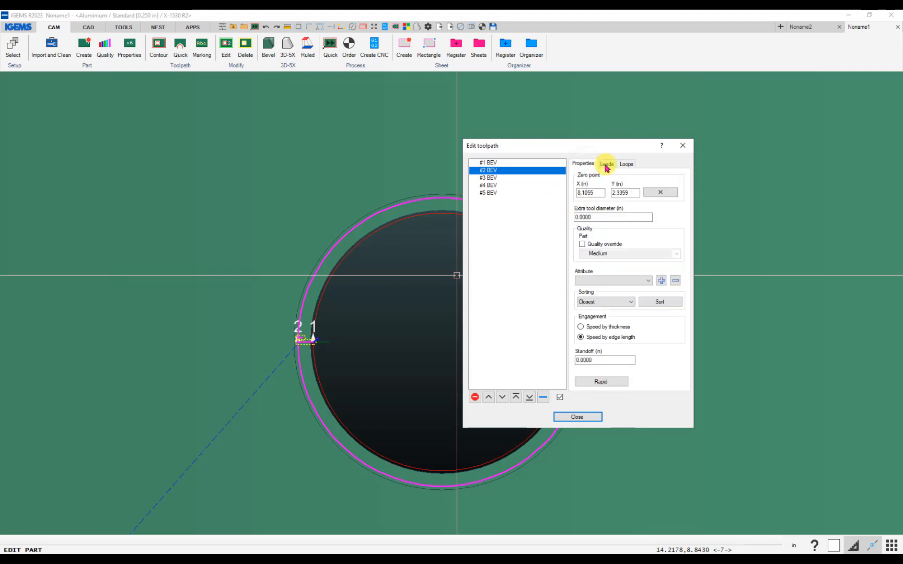
left_click(608, 165)
left_click(584, 164)
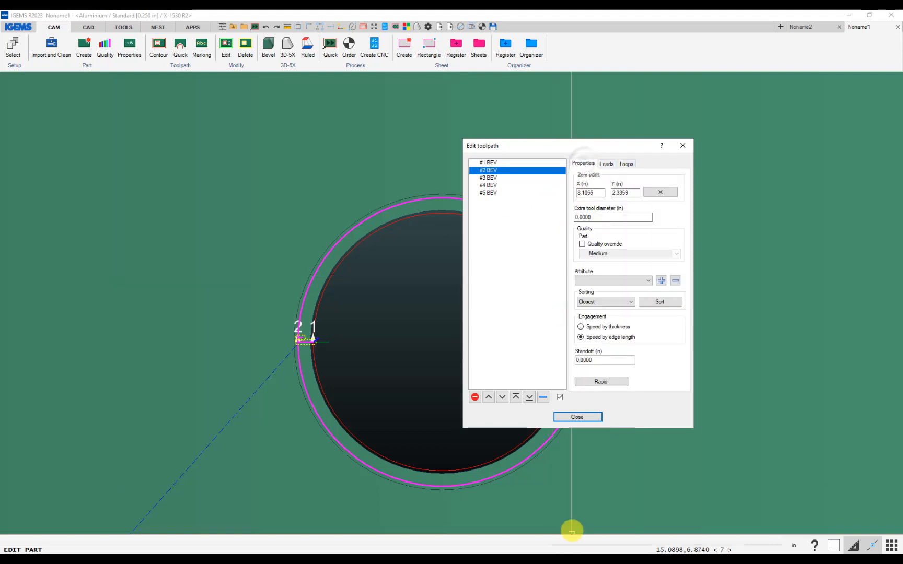
left_click(577, 417)
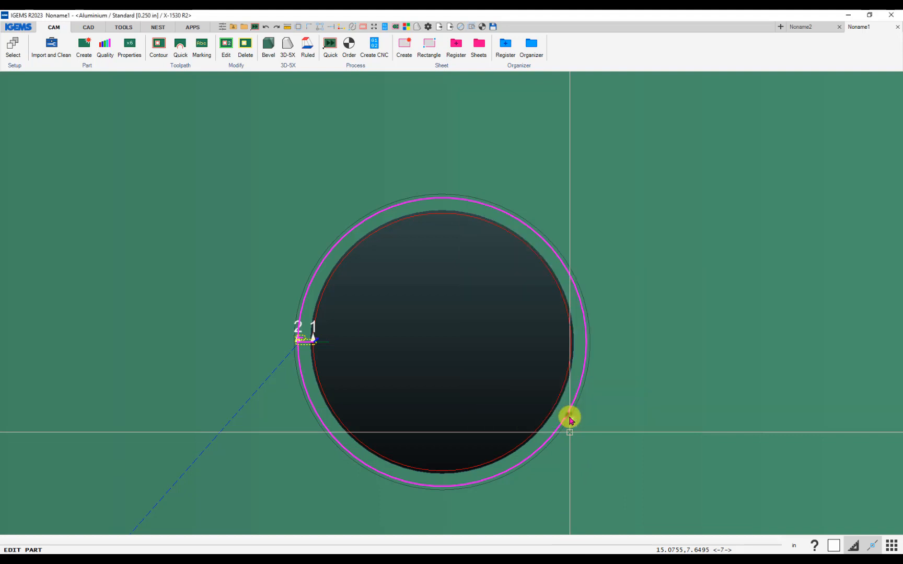
- Reopen the plate's bevel model and apply a 60° top bevel with a 0.125 in B dimension to the hole
scroll(571, 417, "down", 8)
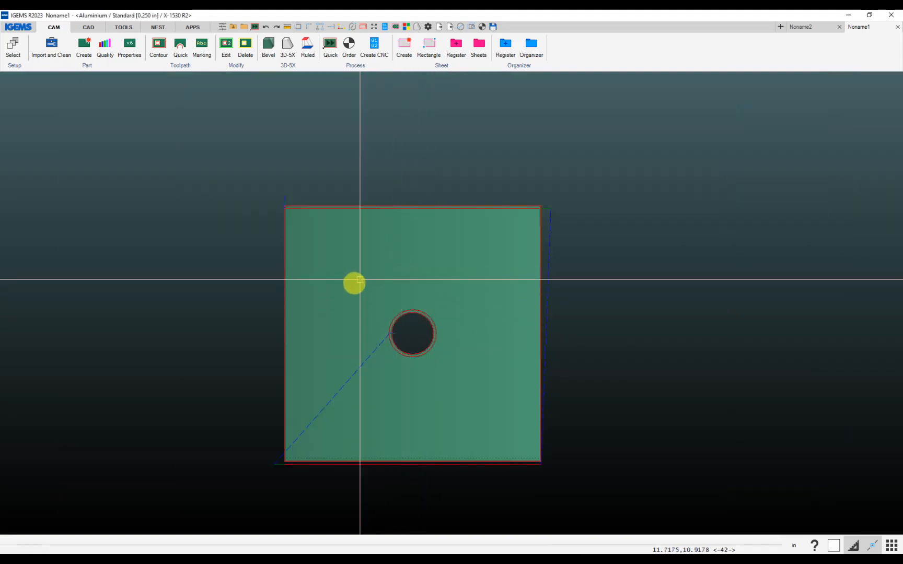
scroll(427, 347, "up", 5)
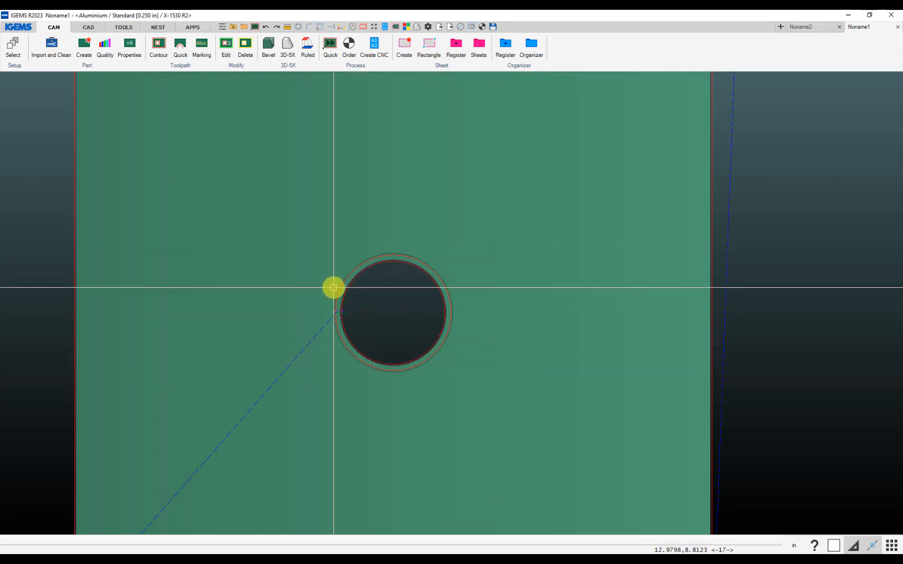
left_click(332, 254)
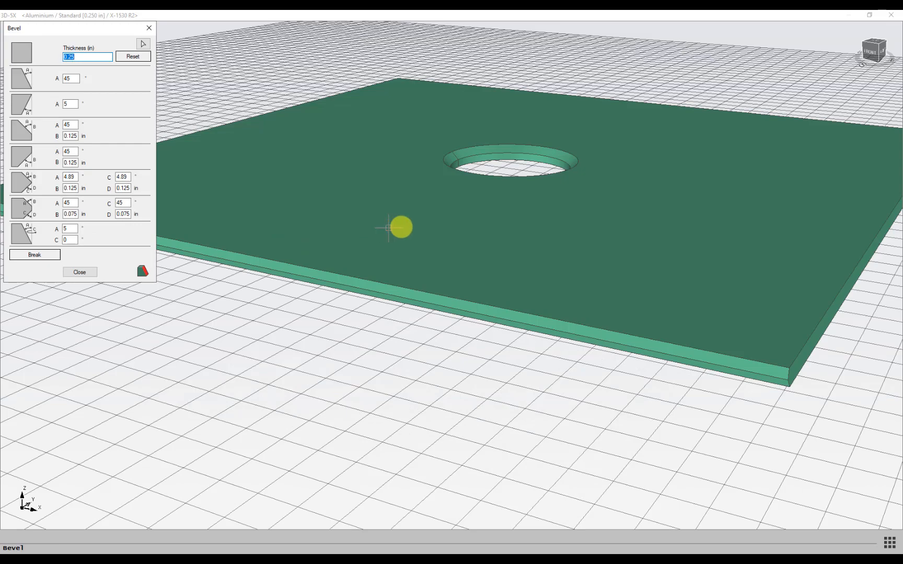
middle_click_drag(394, 227, 430, 236)
scroll(423, 242, "up", 5)
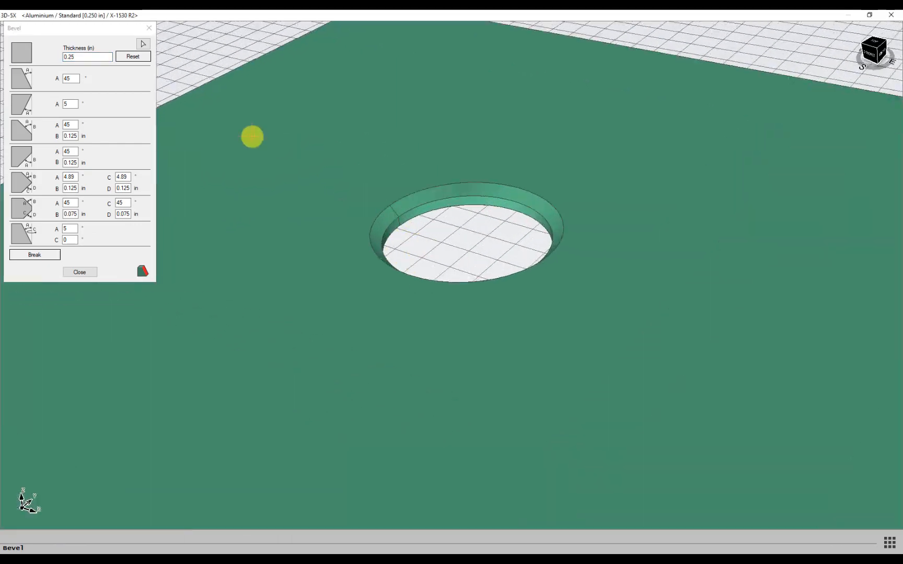
left_click(68, 125)
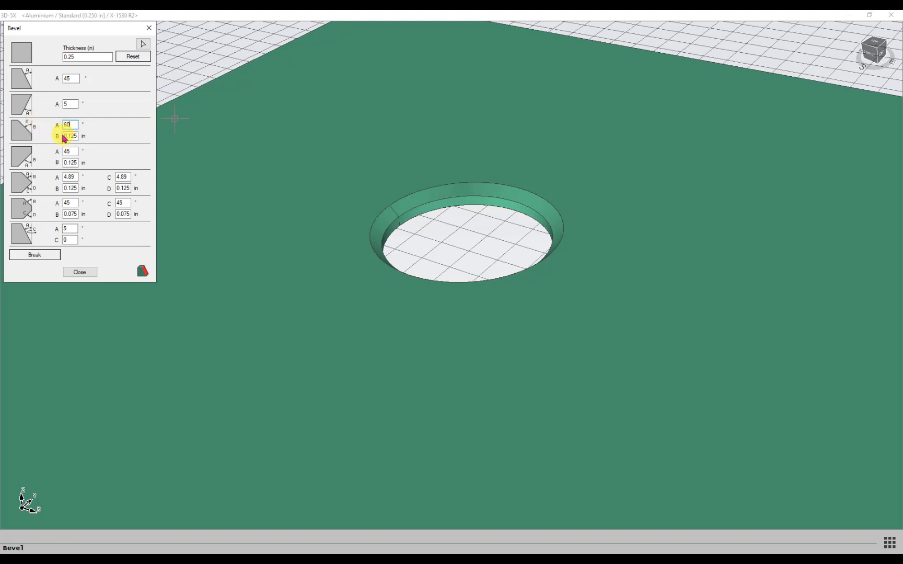
left_click(21, 134)
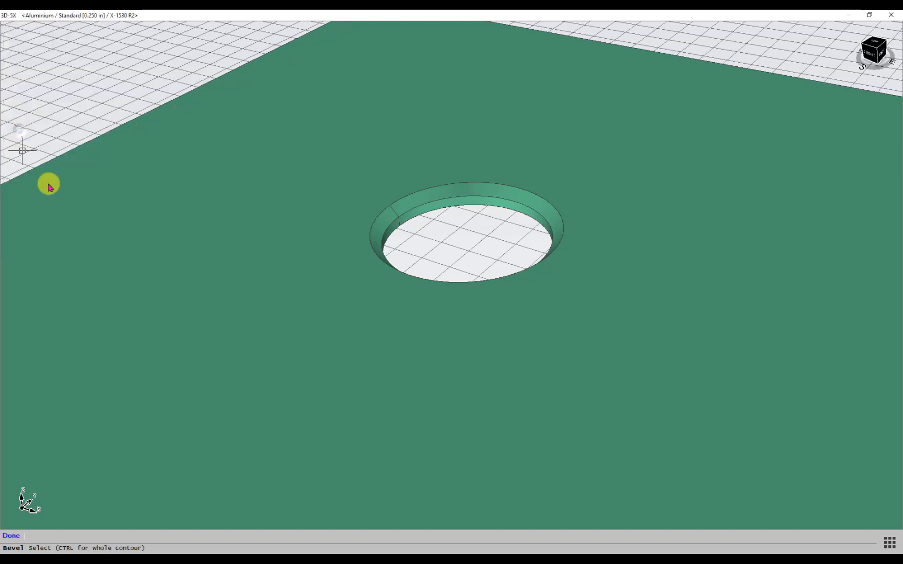
left_click(462, 201)
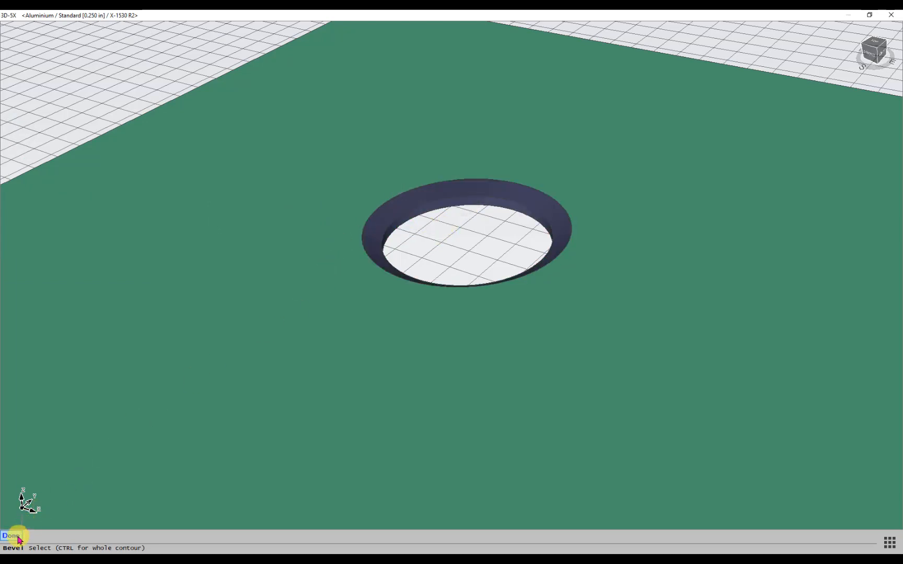
left_click(12, 537)
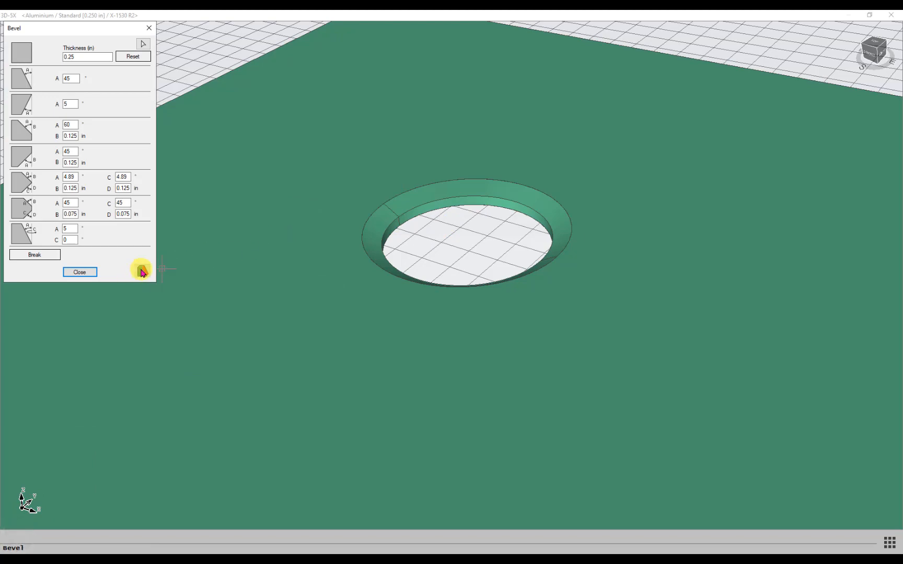
- Continue to the bevel cuts, review the hole's updated cutting paths and return to the 2D drawing
key("Return")
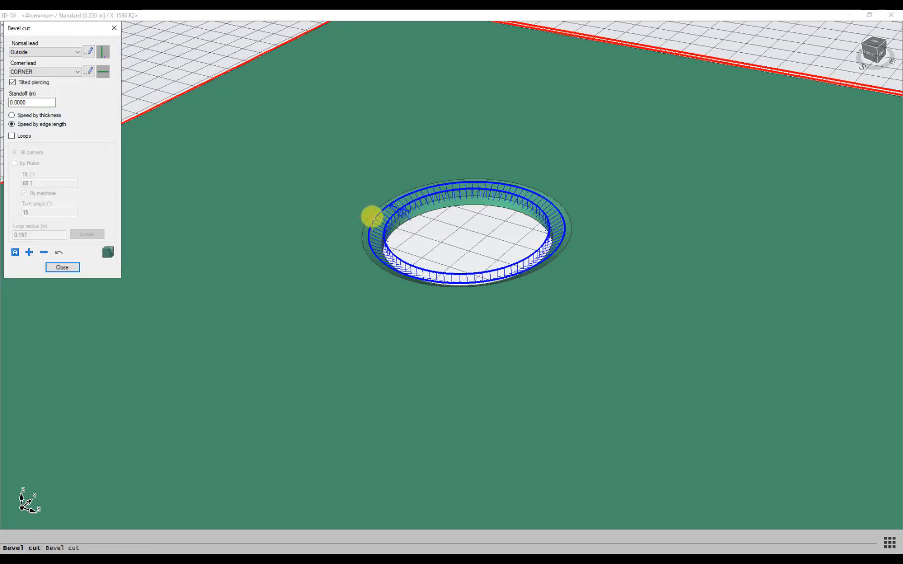
scroll(372, 216, "up", 5)
scroll(373, 209, "down", 4)
middle_click_drag(435, 199, 416, 198)
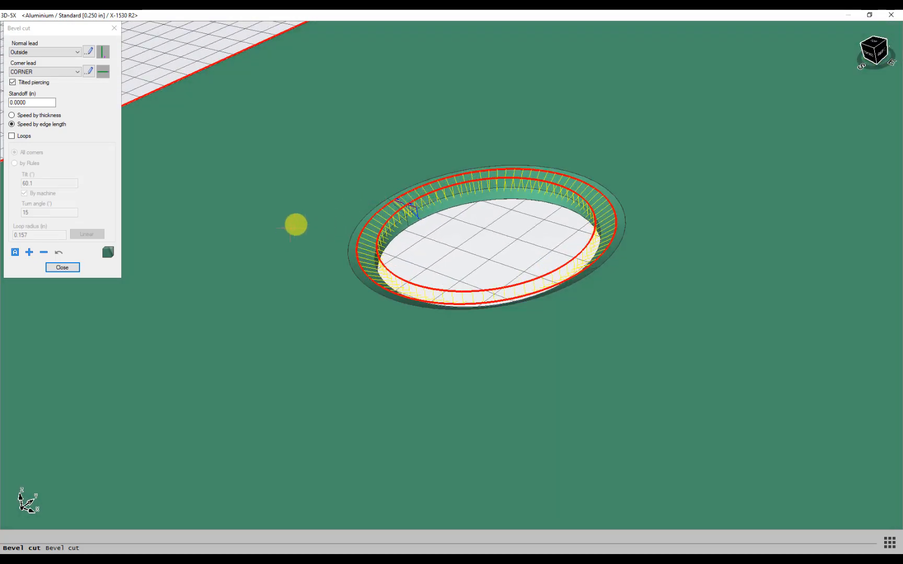
scroll(421, 204, "up", 3)
scroll(421, 205, "down", 5)
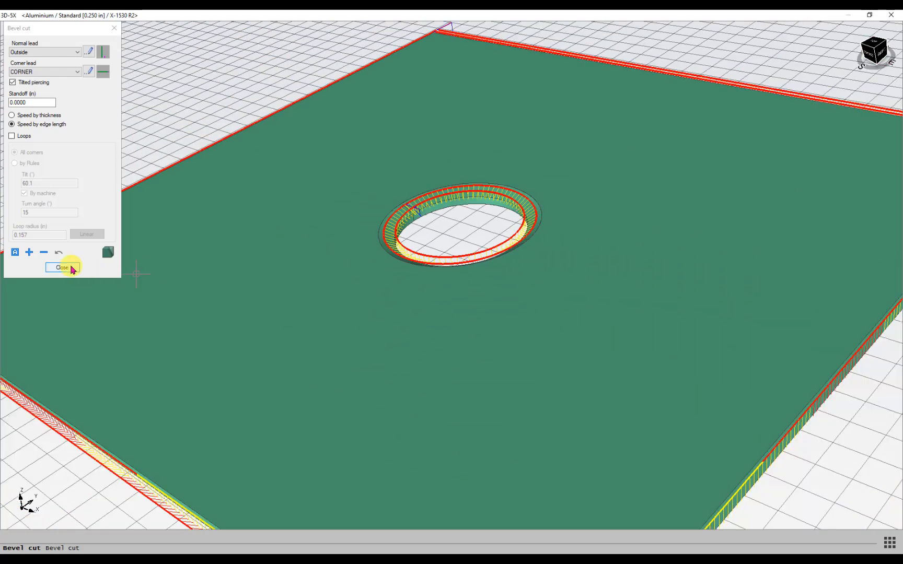
left_click(71, 268)
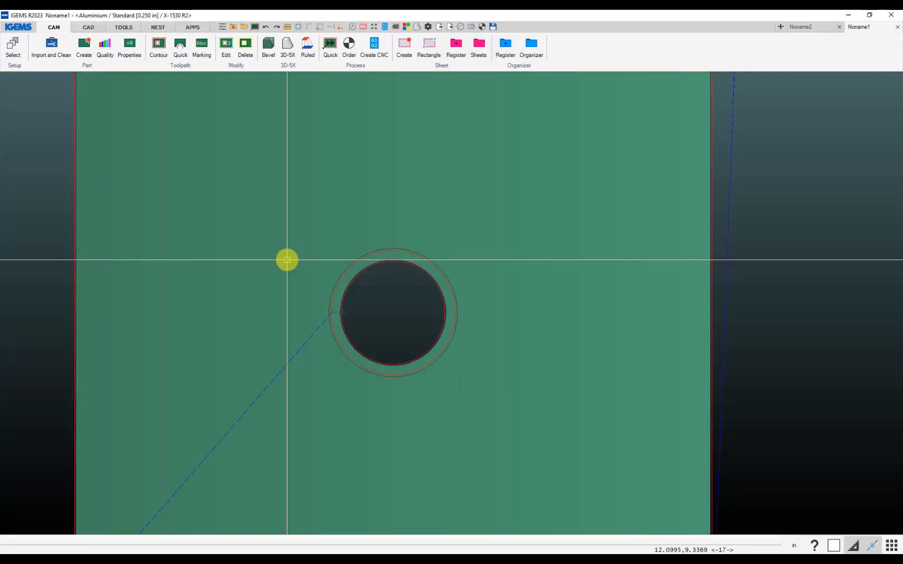
- Select the plate and establish its cutting order
scroll(375, 286, "down", 3)
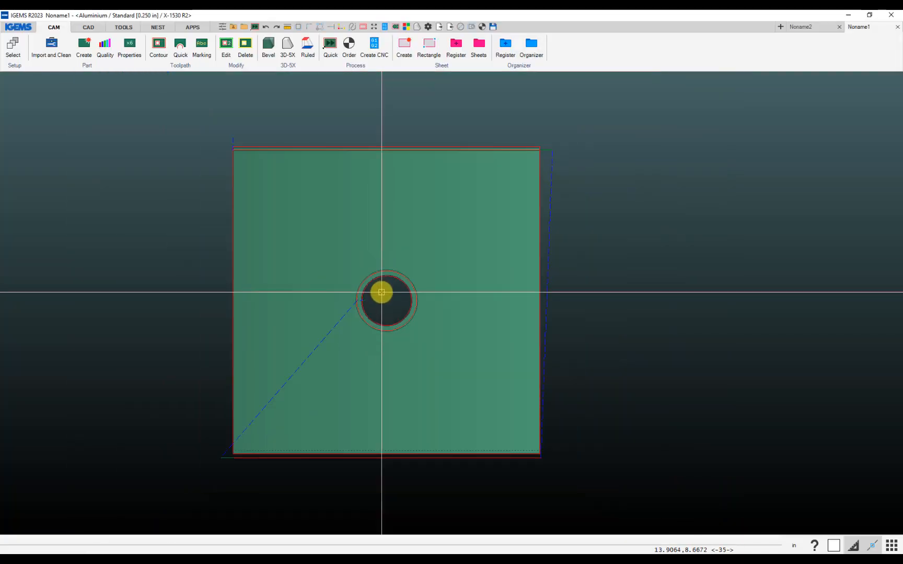
left_click(379, 290)
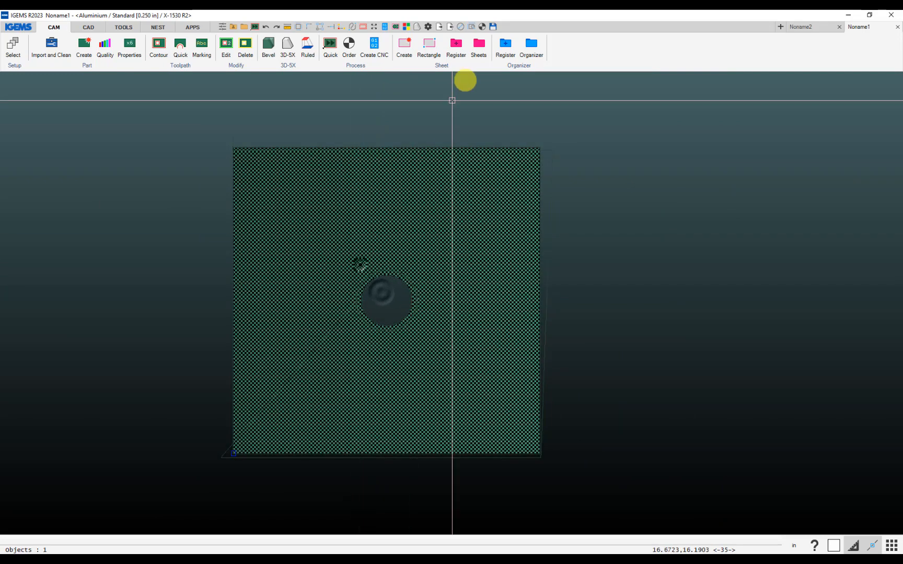
left_click(351, 48)
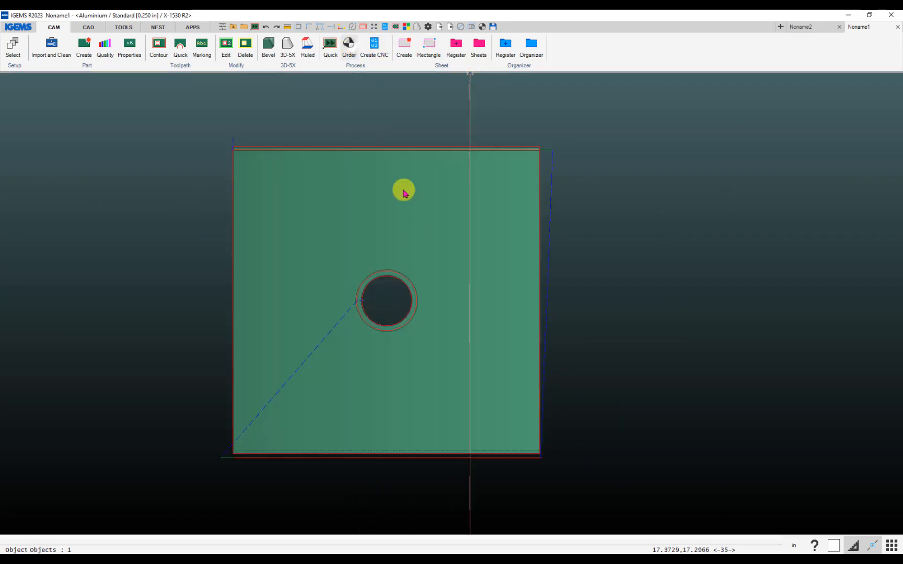
left_click(120, 229)
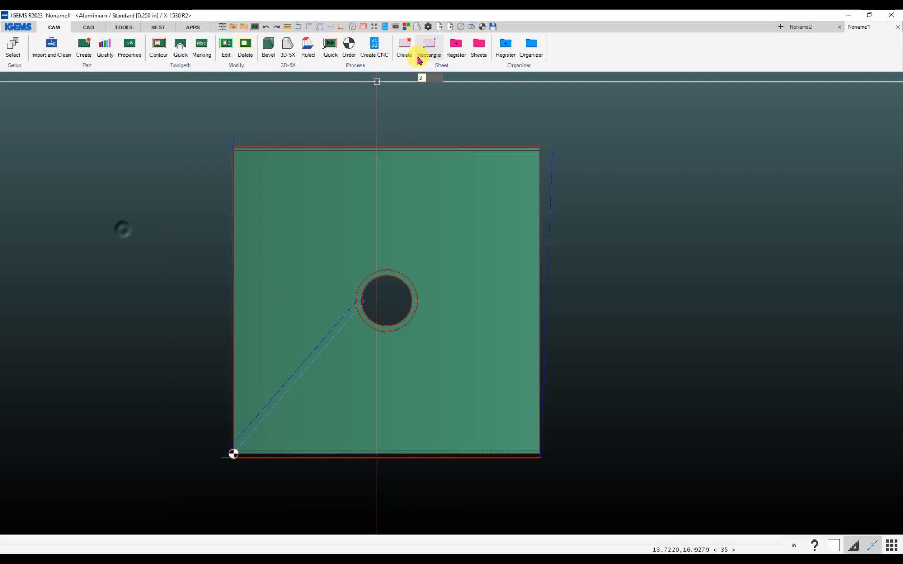
- Process the order for 3D simulation with a 0.0400 in tool diameter, G92 work offset and MOVE controller
left_click(374, 44)
left_click(440, 211)
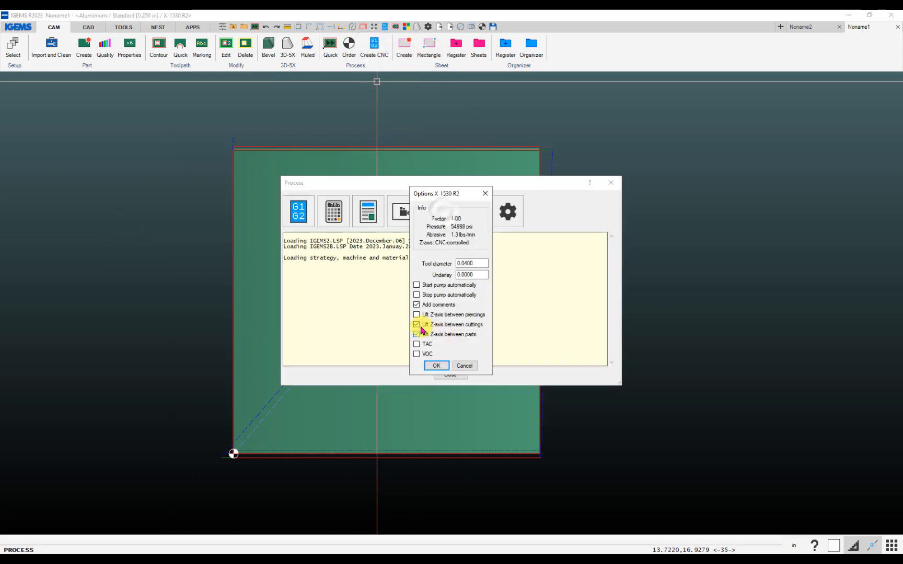
left_click(437, 366)
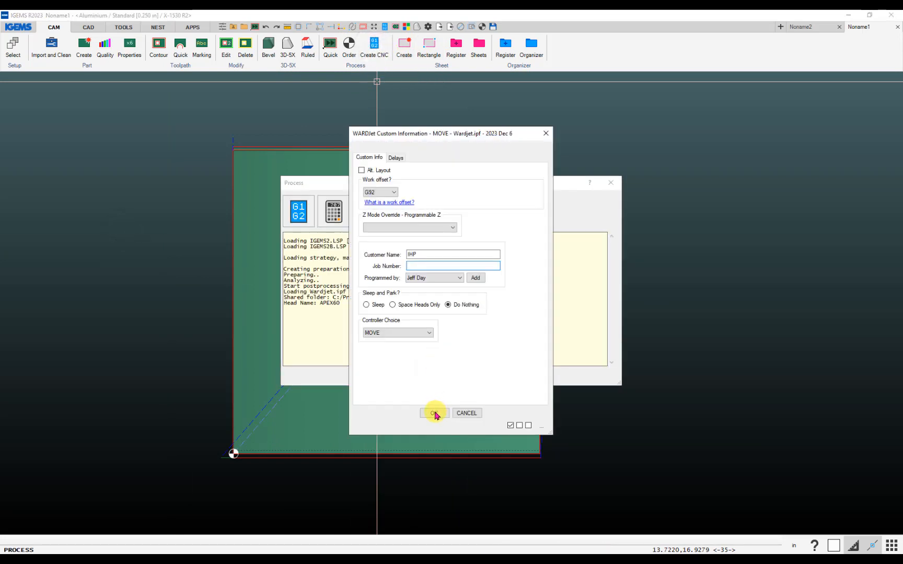
left_click(434, 414)
left_click(447, 361)
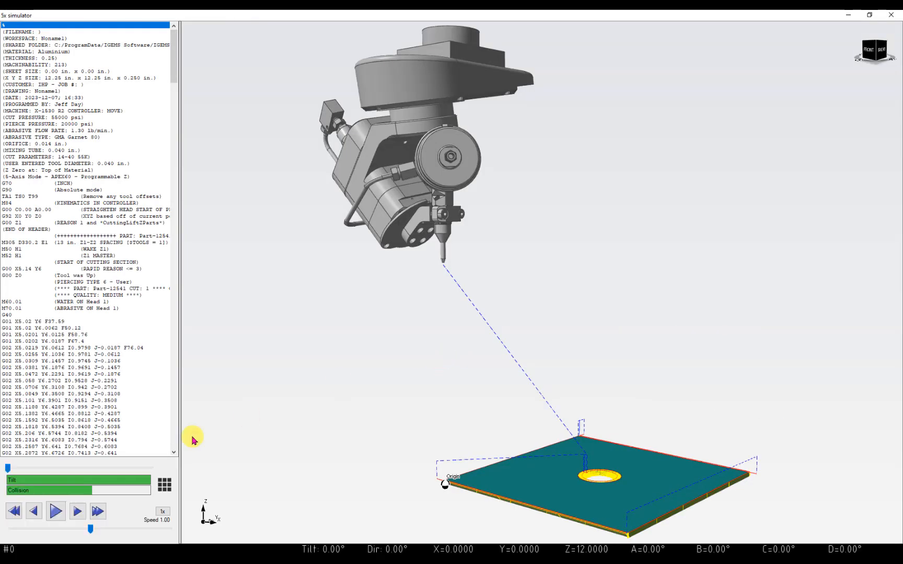
- Play the five-axis cutting simulation at speed 11, pause it and skip to a later section, and close the simulator and processing window
left_click(51, 514)
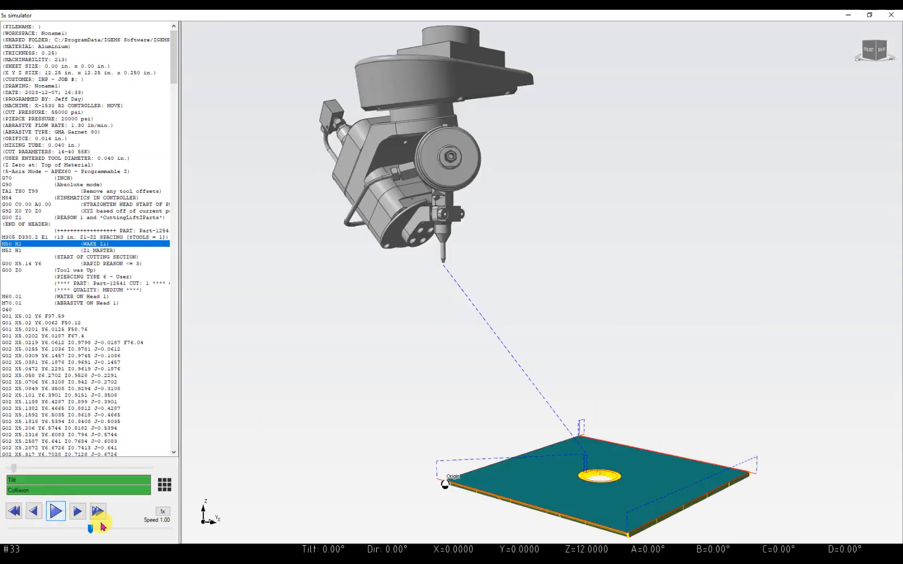
left_click_drag(91, 530, 176, 530)
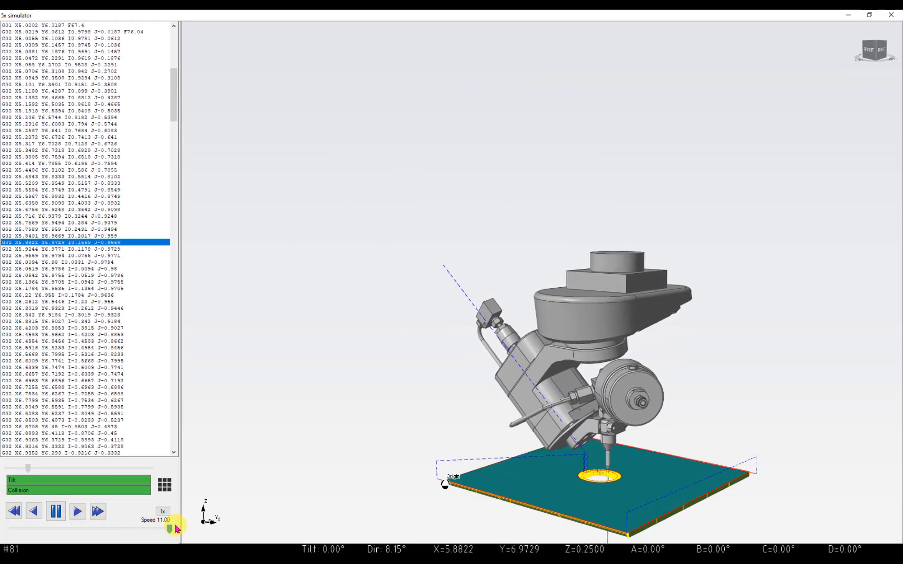
left_click(56, 515)
left_click_drag(33, 470, 137, 466)
left_click(894, 15)
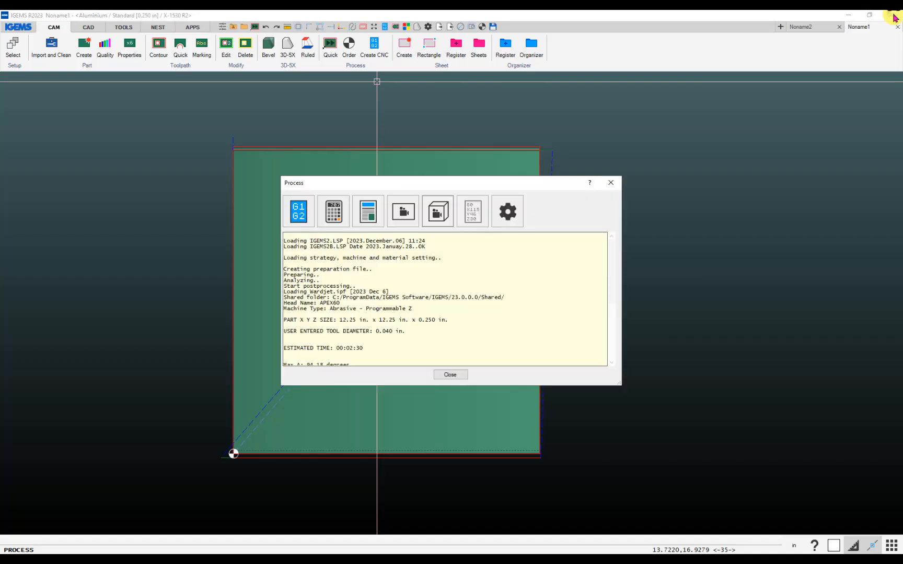
left_click(450, 375)
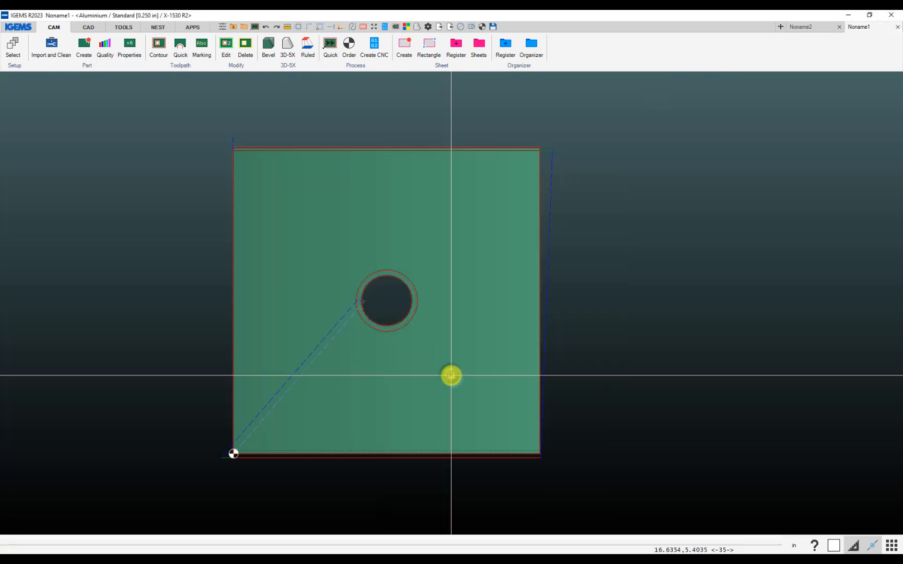